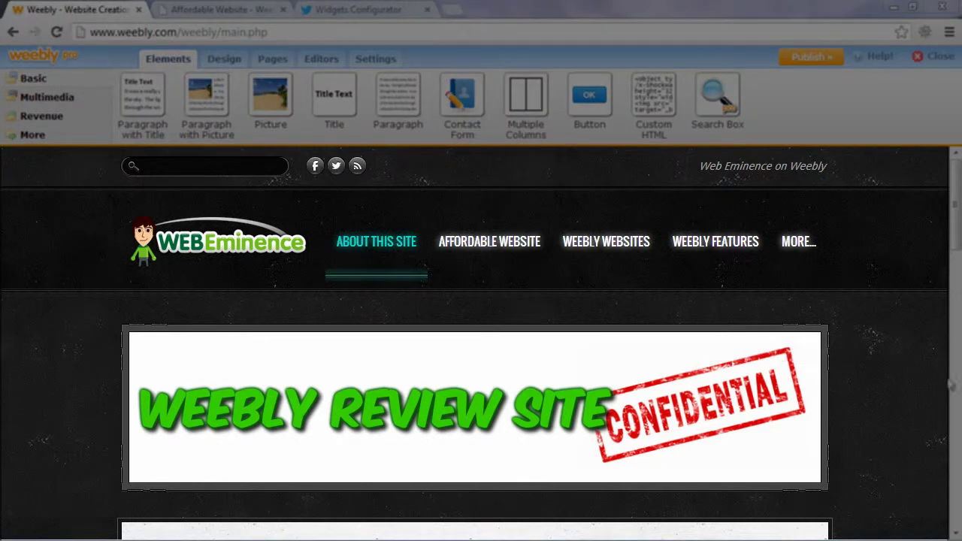
- Look over the About This Site page from the header banner down to the tweets and contact form
{"action": "scroll", "coordinate": [481, 343], "scroll_direction": "down", "scroll_amount": 10}
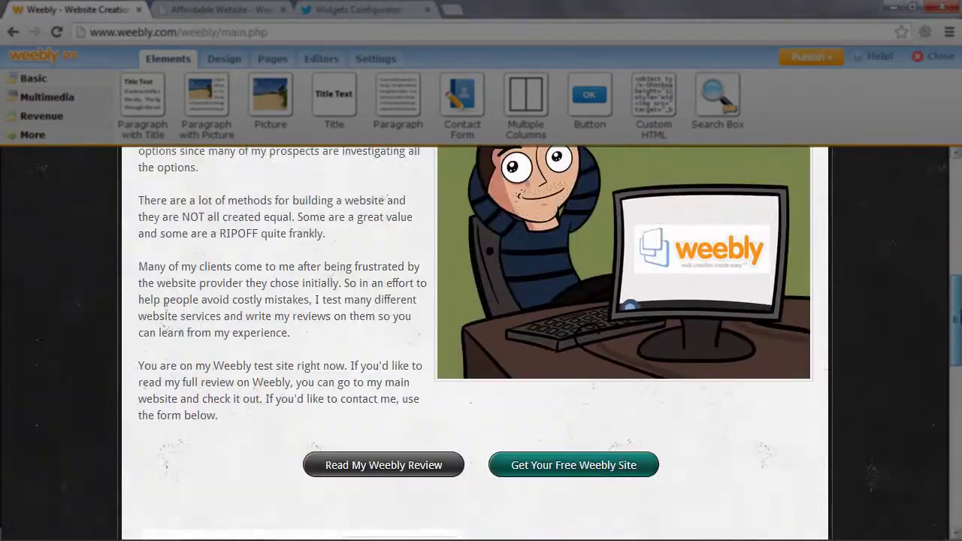
{"action": "scroll", "coordinate": [481, 344], "scroll_direction": "down", "scroll_amount": 5}
{"action": "scroll", "coordinate": [481, 343], "scroll_direction": "up", "scroll_amount": 10}
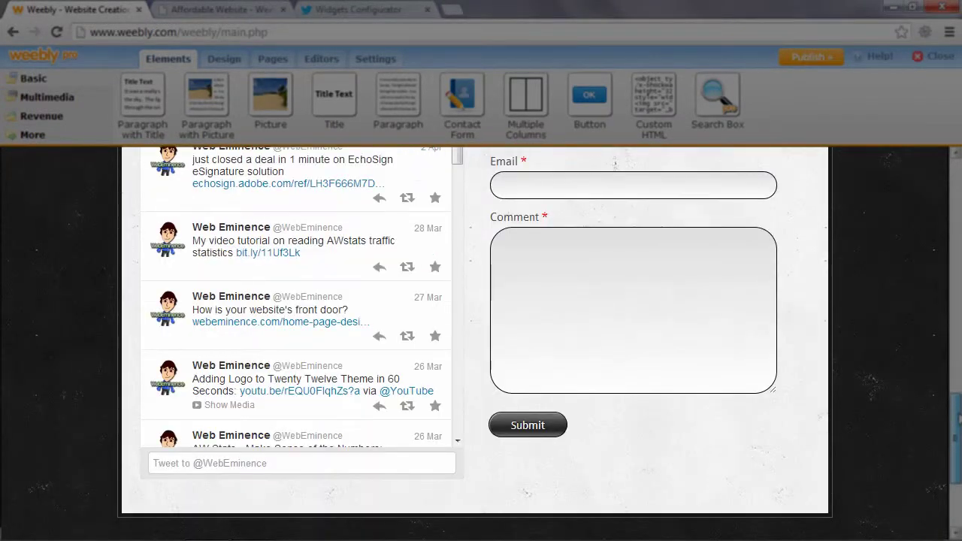
{"action": "scroll", "coordinate": [481, 344], "scroll_direction": "up", "scroll_amount": 5}
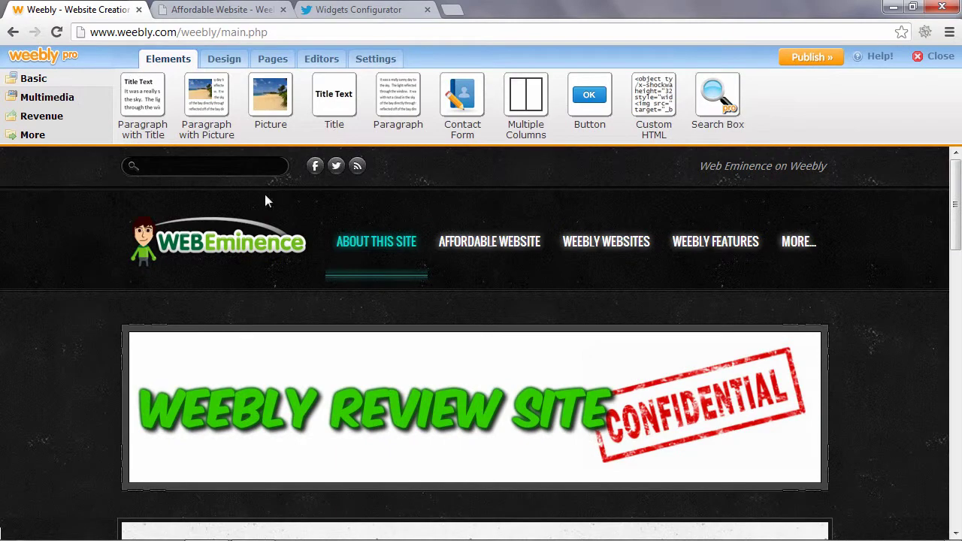
{"action": "mouse_move", "coordinate": [153, 279]}
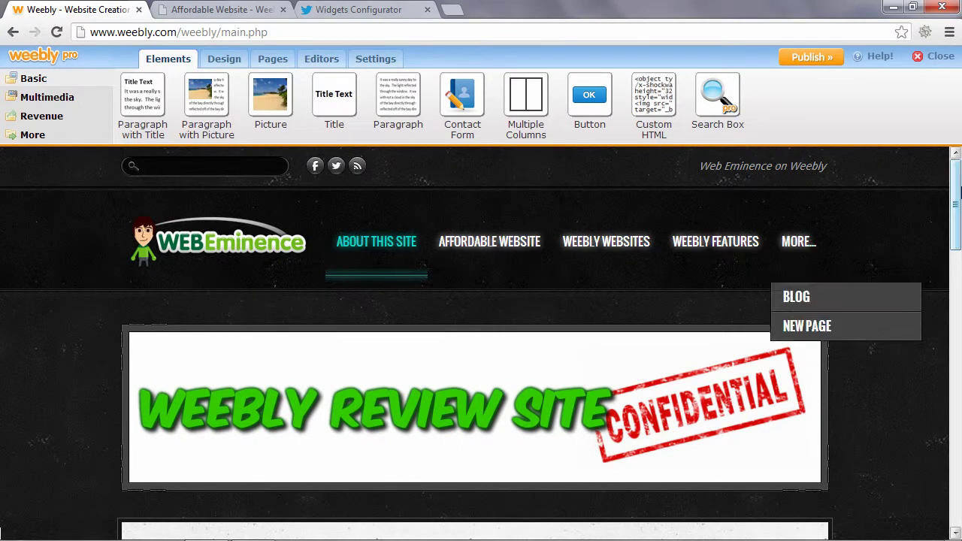
- Add a Paragraph with Picture element above the review heading and check its image sources, including Image URL, without choosing an image
{"action": "scroll", "coordinate": [956, 226], "scroll_direction": "down", "scroll_amount": 4}
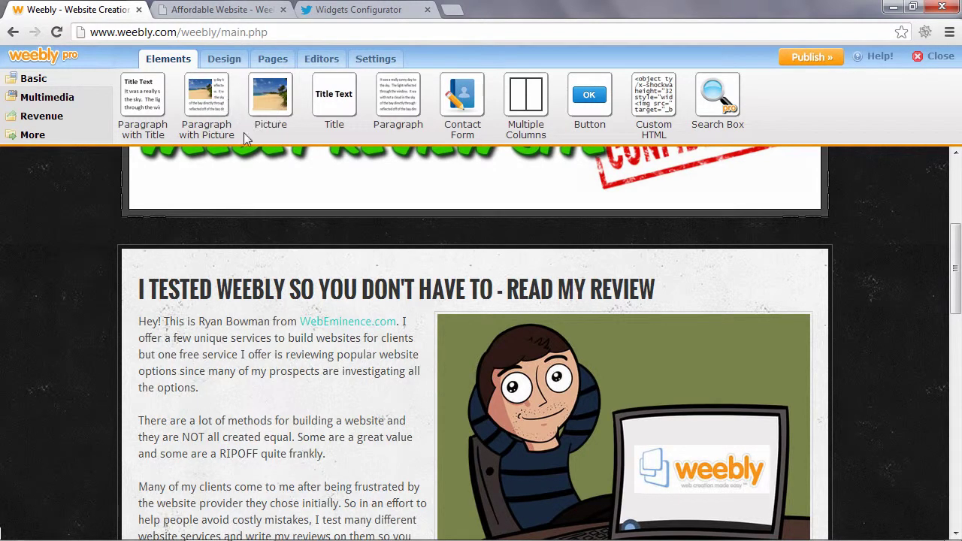
{"action": "left_click_drag", "start_coordinate": [226, 121], "coordinate": [322, 400]}
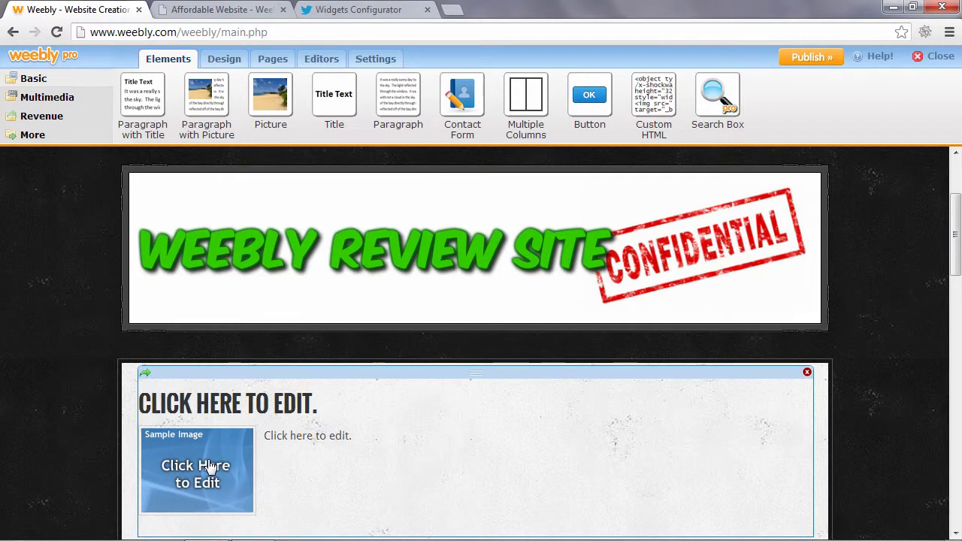
{"action": "left_click", "coordinate": [187, 464]}
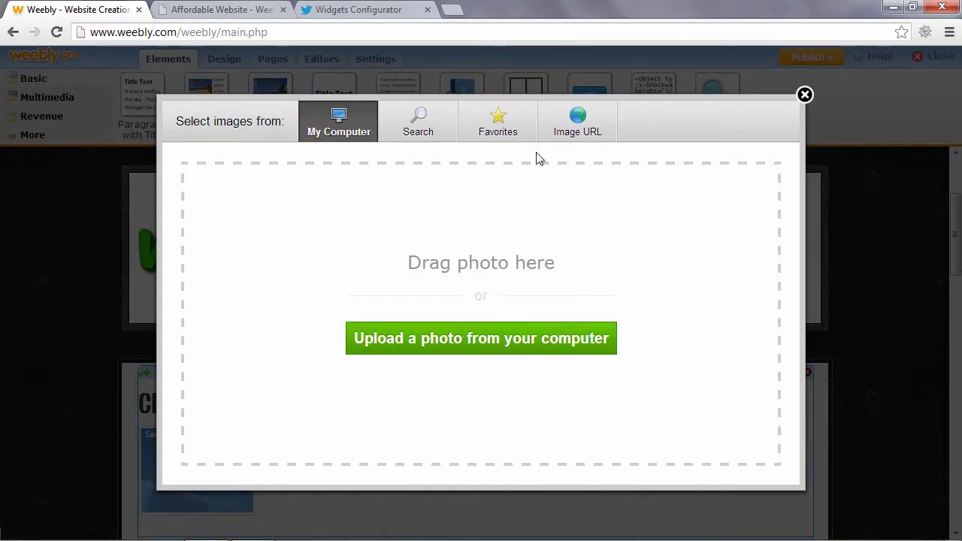
{"action": "left_click", "coordinate": [569, 136]}
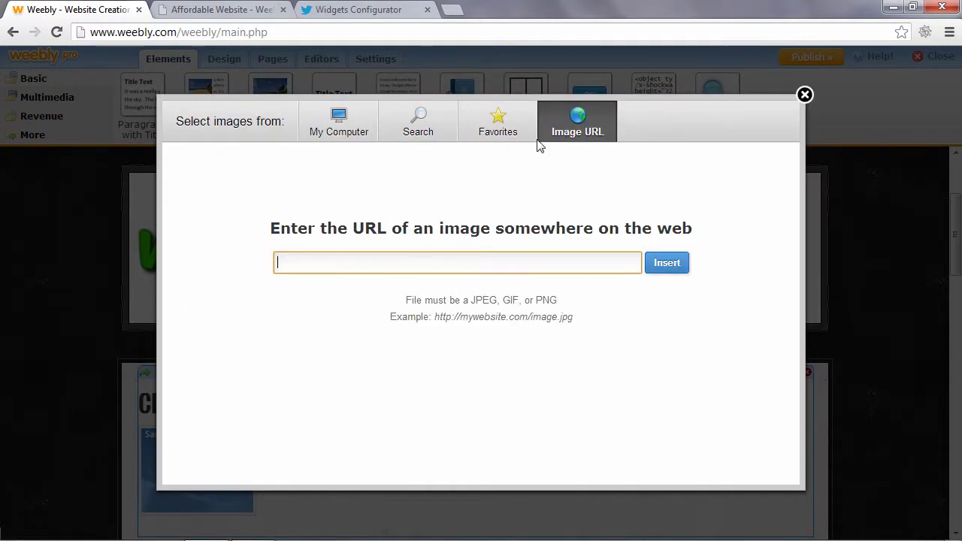
{"action": "left_click", "coordinate": [805, 94]}
- Delete the empty Paragraph with Picture element above the review heading
{"action": "scroll", "coordinate": [338, 399], "scroll_direction": "down", "scroll_amount": 1}
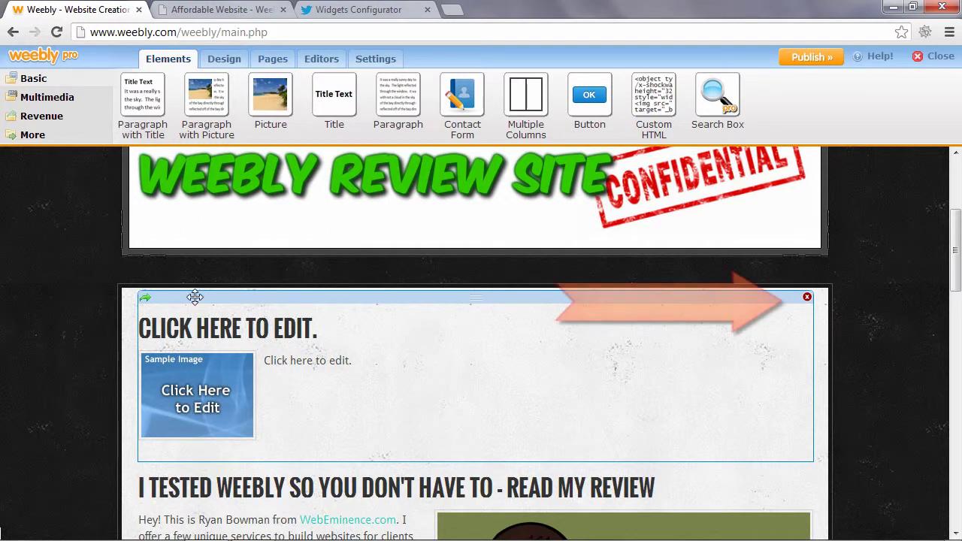
{"action": "left_click", "coordinate": [807, 298]}
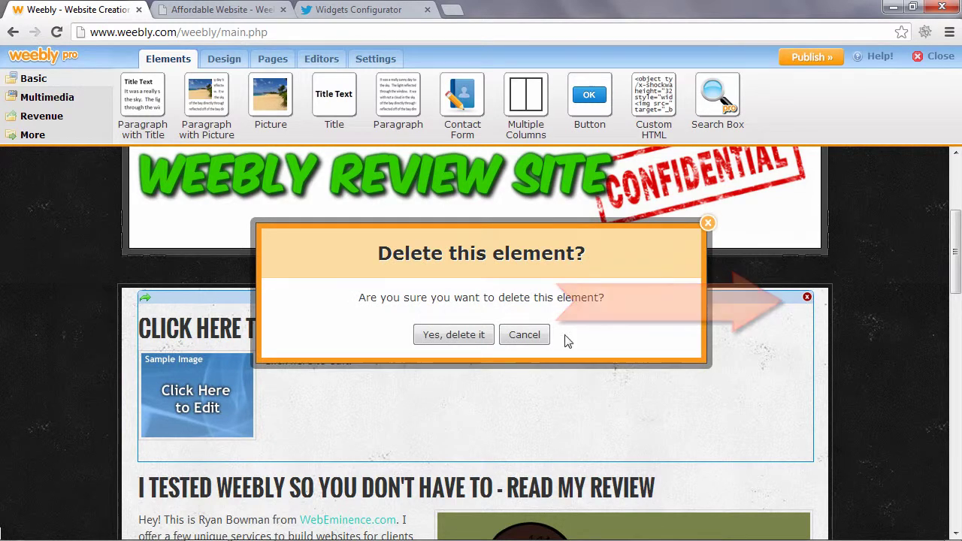
{"action": "left_click", "coordinate": [454, 335]}
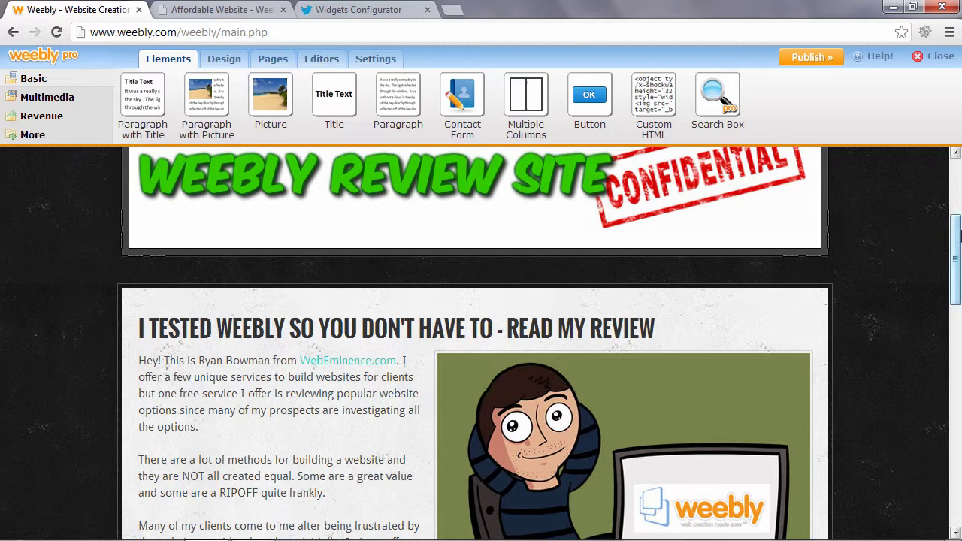
- Examine how the page is built from the review paragraph with picture, the two buttons, the tweets feed and the contact form
{"action": "scroll", "coordinate": [957, 236], "scroll_direction": "down", "scroll_amount": 2}
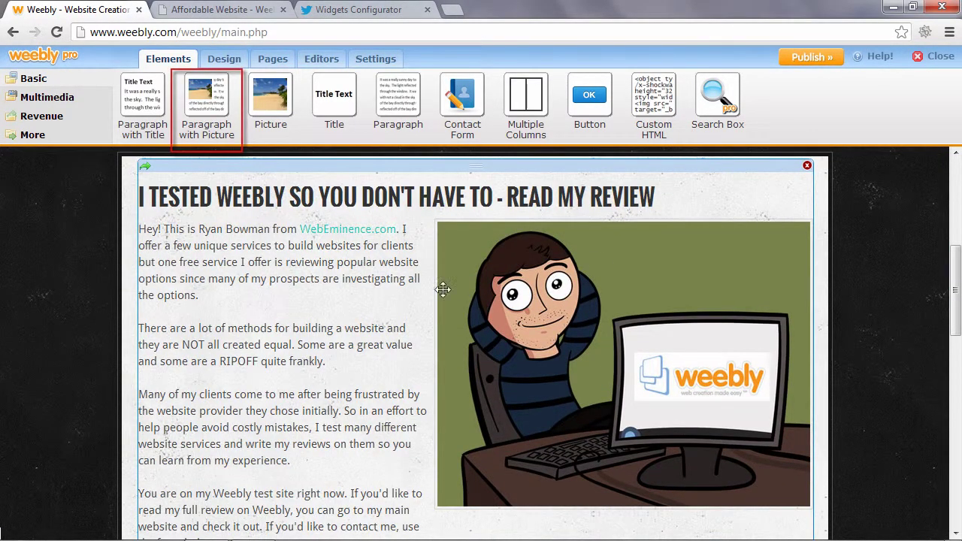
{"action": "left_click_drag", "start_coordinate": [958, 259], "coordinate": [958, 395]}
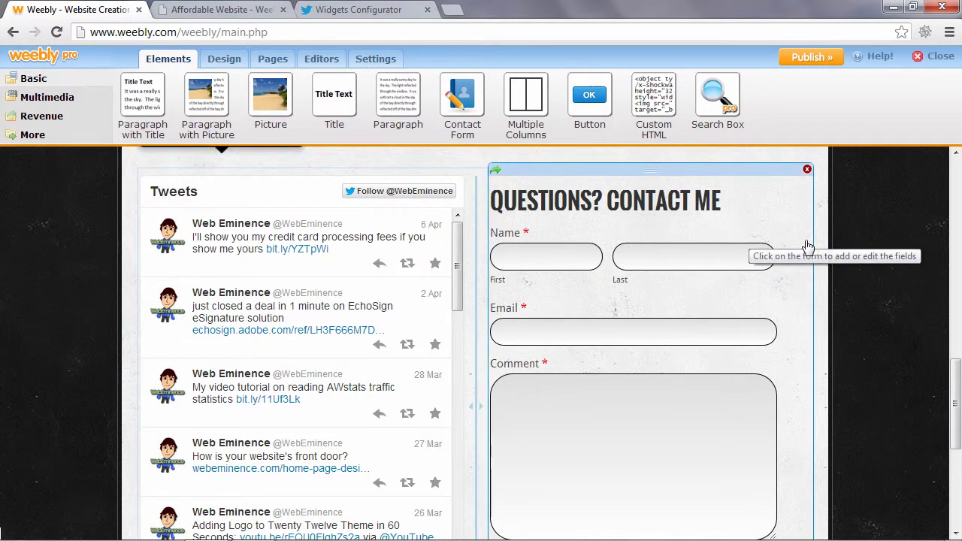
{"action": "scroll", "coordinate": [744, 252], "scroll_direction": "down", "scroll_amount": 3}
{"action": "scroll", "coordinate": [693, 308], "scroll_direction": "up", "scroll_amount": 6}
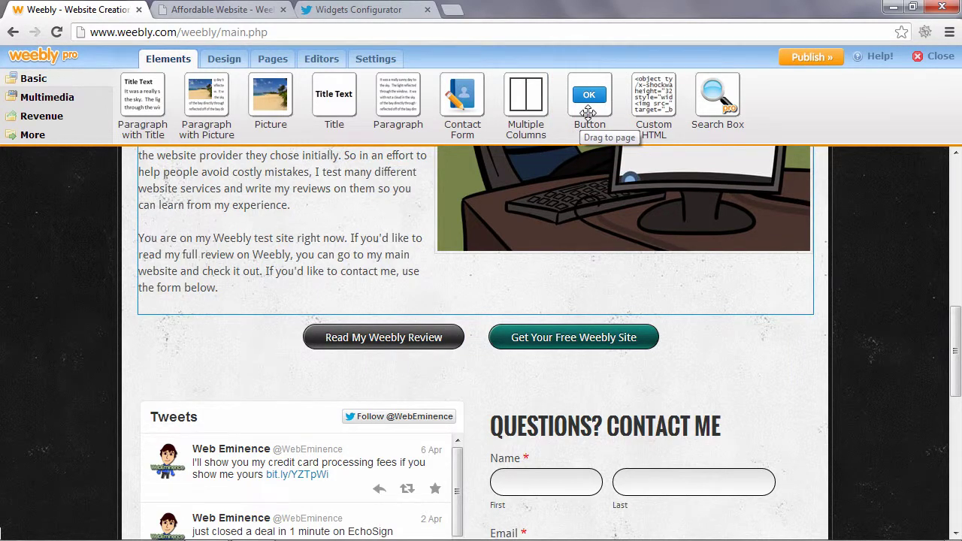
{"action": "scroll", "coordinate": [424, 323], "scroll_direction": "up", "scroll_amount": 5}
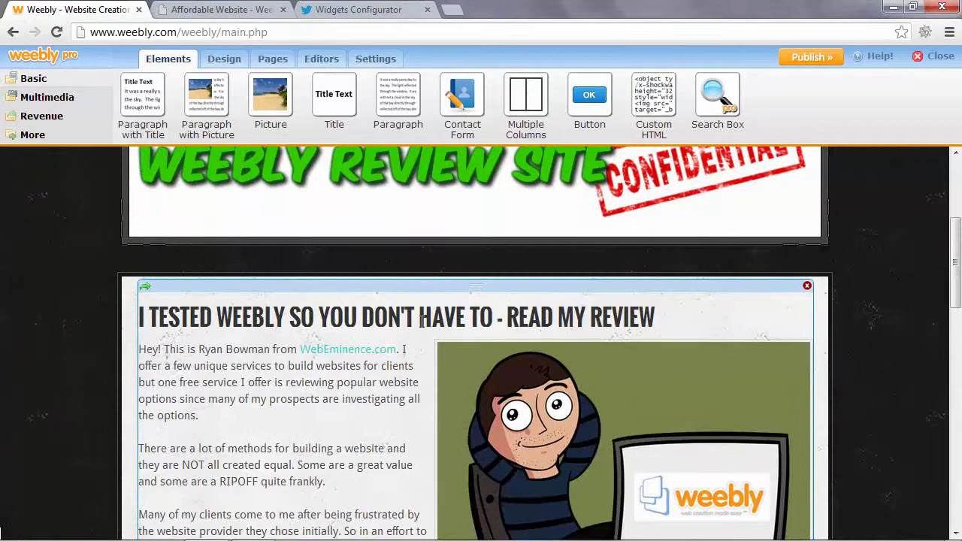
- Select the cartoon picture in the review paragraph and view its photo, border and position options
{"action": "scroll", "coordinate": [423, 321], "scroll_direction": "down", "scroll_amount": 3}
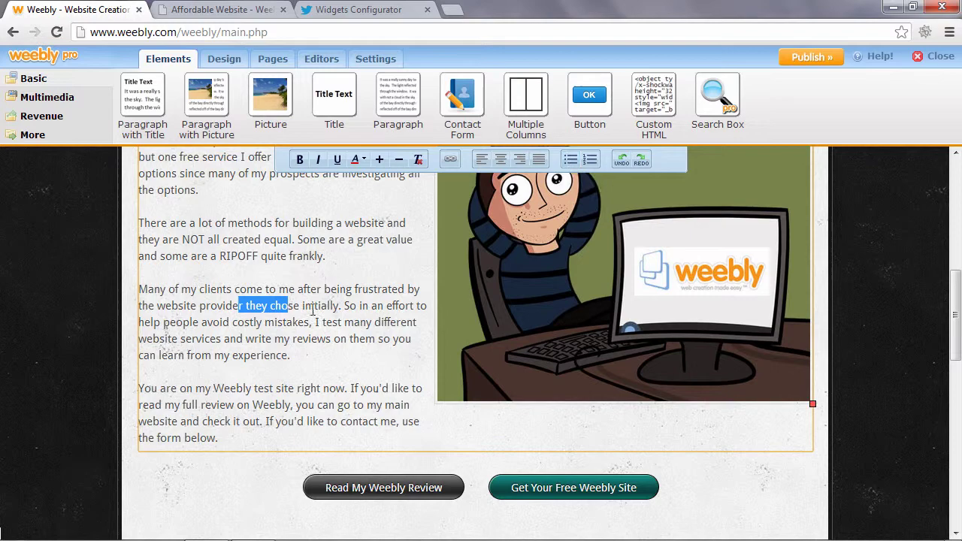
{"action": "scroll", "coordinate": [312, 310], "scroll_direction": "down", "scroll_amount": 1}
{"action": "left_click", "coordinate": [490, 309]}
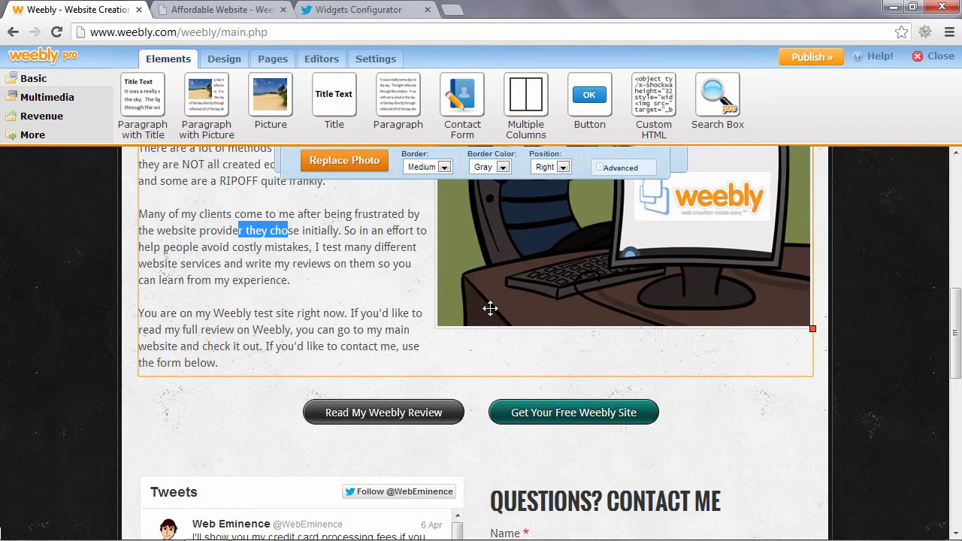
{"action": "scroll", "coordinate": [490, 308], "scroll_direction": "up", "scroll_amount": 3}
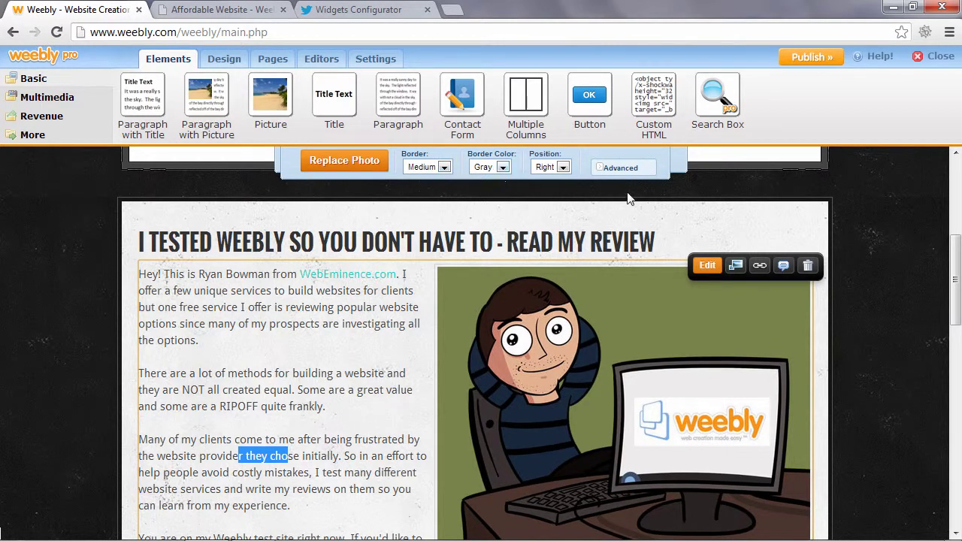
{"action": "scroll", "coordinate": [558, 372], "scroll_direction": "down", "scroll_amount": 5}
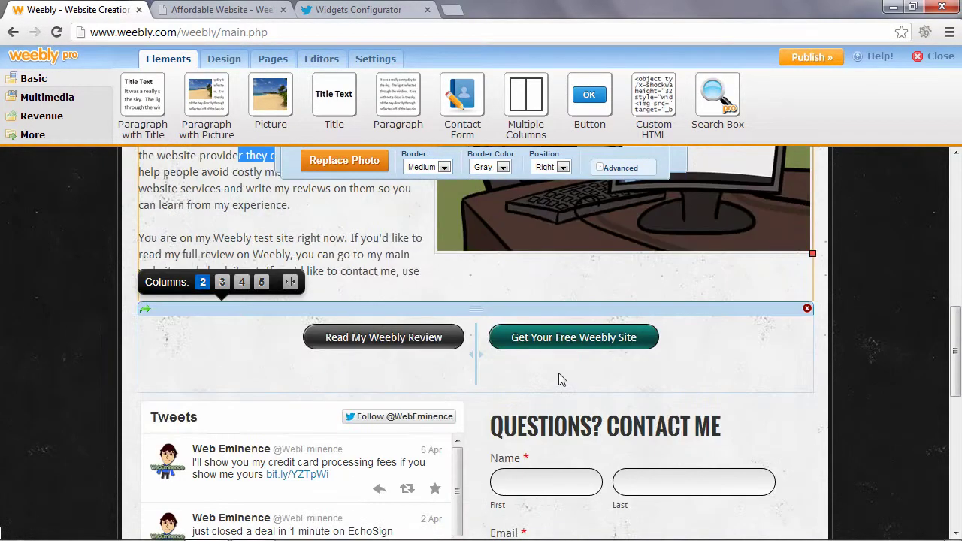
- Select the Read My Weebly Review button and view its style, link and alignment options
{"action": "left_click", "coordinate": [391, 267]}
{"action": "left_click", "coordinate": [295, 299]}
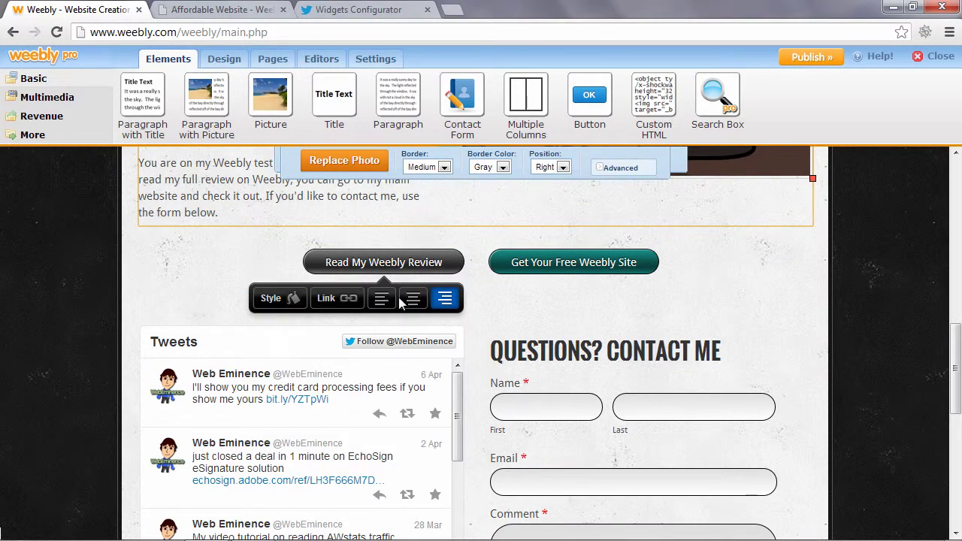
{"action": "scroll", "coordinate": [451, 323], "scroll_direction": "down", "scroll_amount": 1}
{"action": "scroll", "coordinate": [463, 338], "scroll_direction": "up", "scroll_amount": 3}
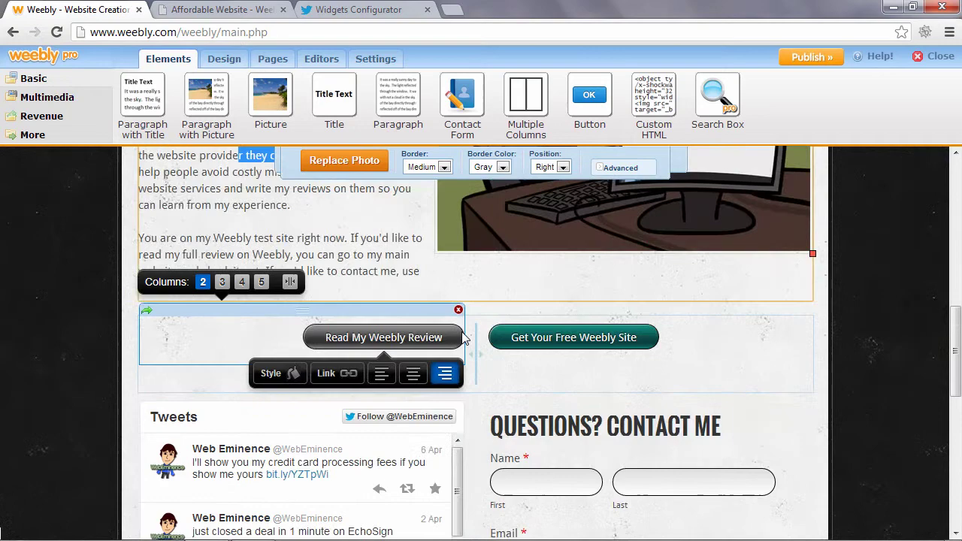
{"action": "scroll", "coordinate": [462, 339], "scroll_direction": "up", "scroll_amount": 5}
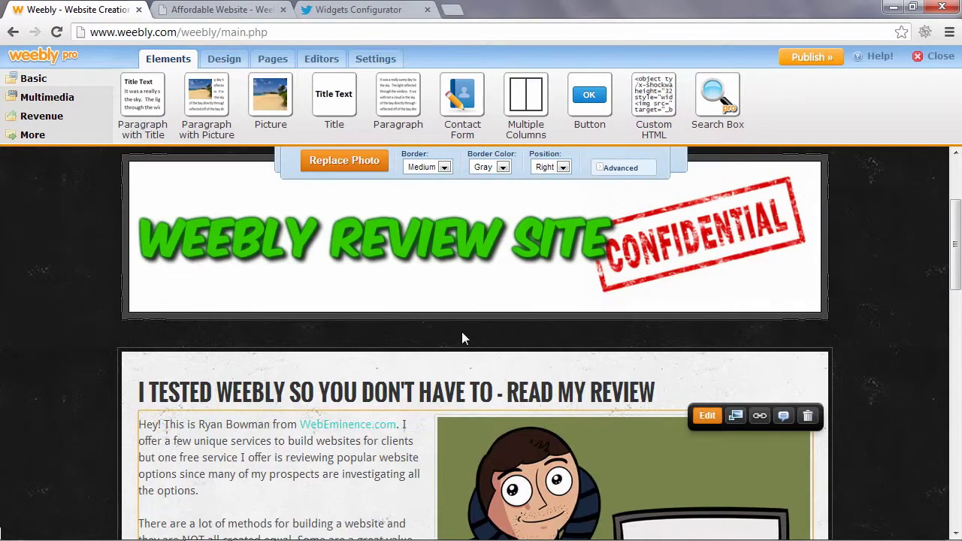
{"action": "scroll", "coordinate": [462, 338], "scroll_direction": "up", "scroll_amount": 1}
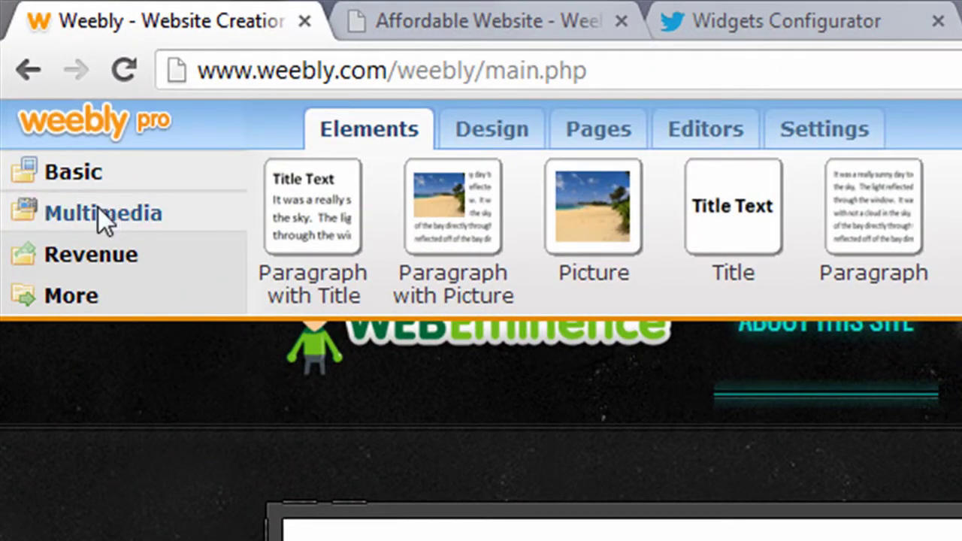
- Browse the Multimedia, Revenue, Misc and Forms elements, then return to the Basic elements
{"action": "left_click", "coordinate": [103, 216]}
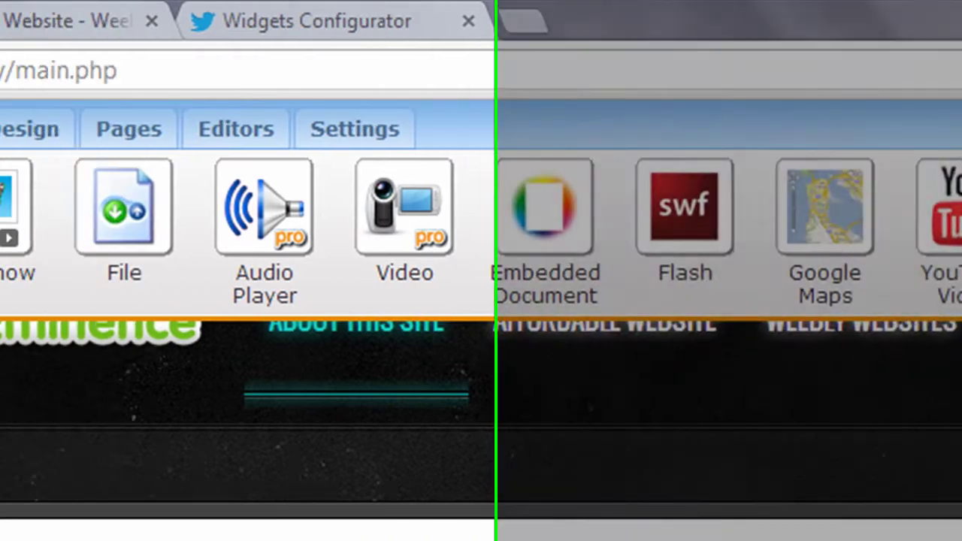
{"action": "left_click", "coordinate": [107, 267]}
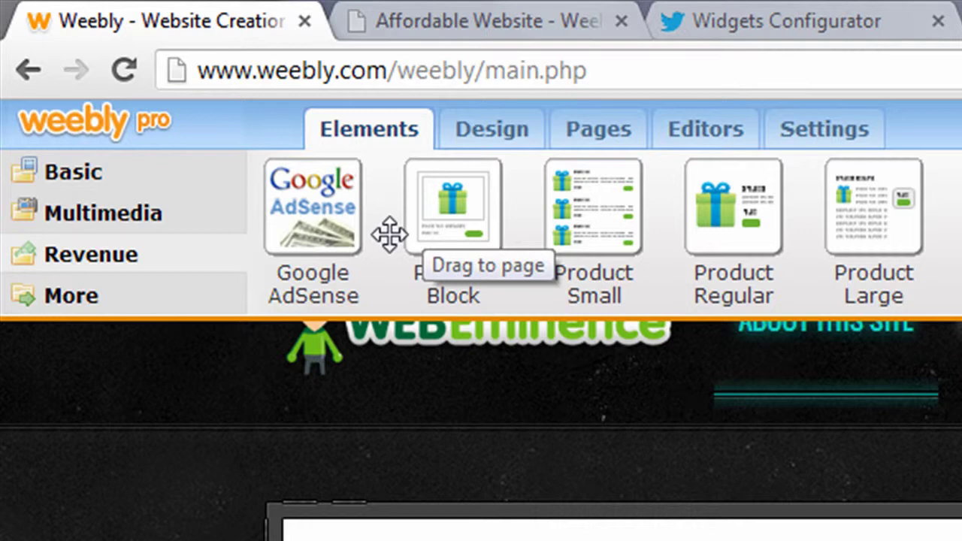
{"action": "left_click", "coordinate": [75, 298]}
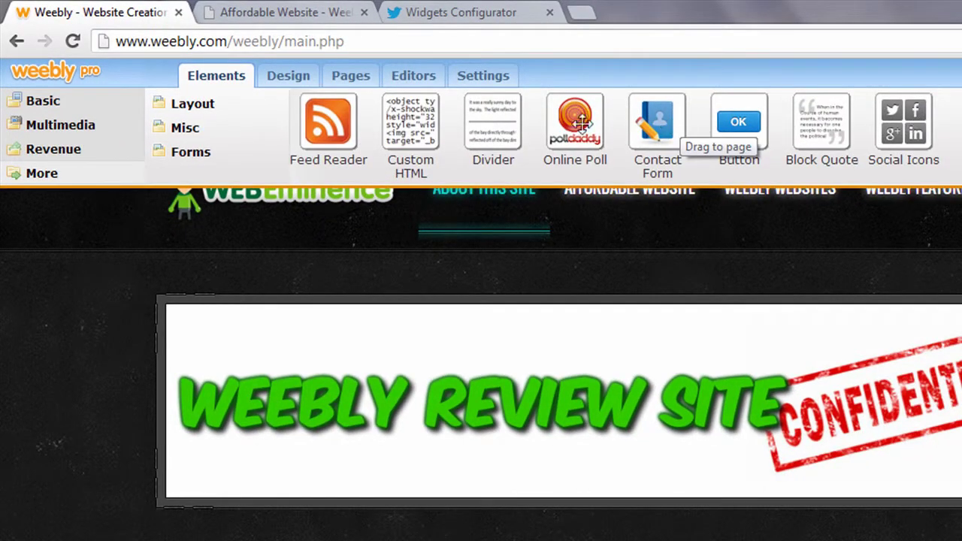
{"action": "left_click", "coordinate": [197, 132]}
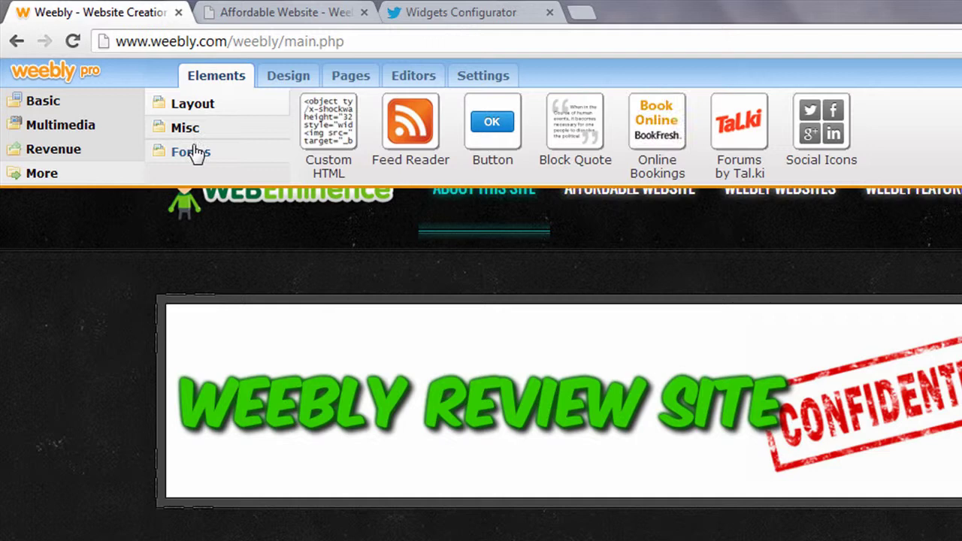
{"action": "left_click", "coordinate": [194, 153]}
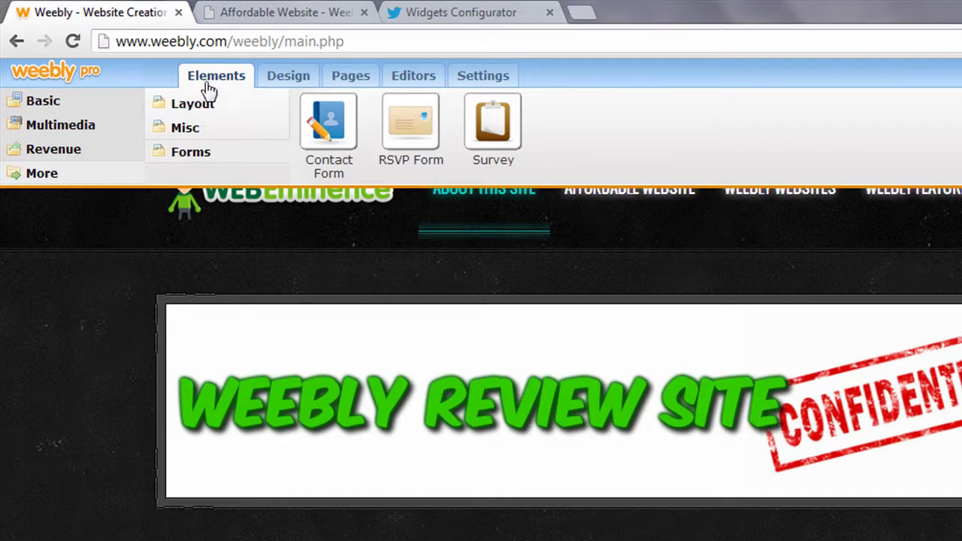
{"action": "left_click", "coordinate": [51, 103]}
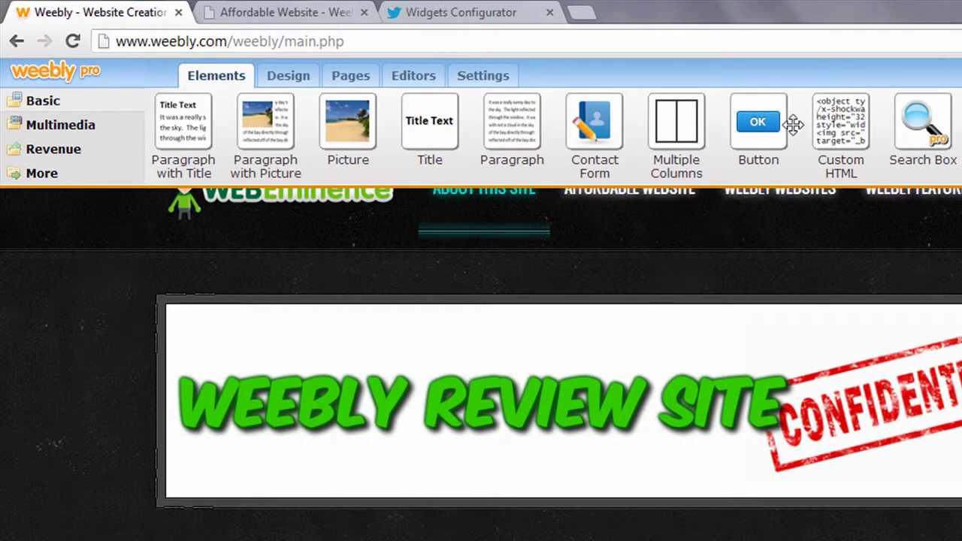
- Open the gallery of all design themes and look over the available designs
{"action": "left_click", "coordinate": [299, 87]}
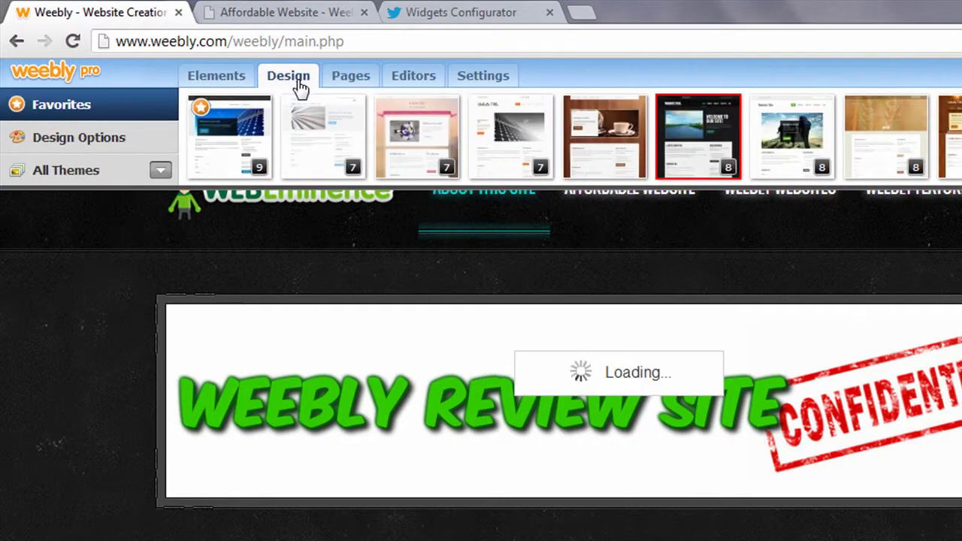
{"action": "mouse_move", "coordinate": [273, 123]}
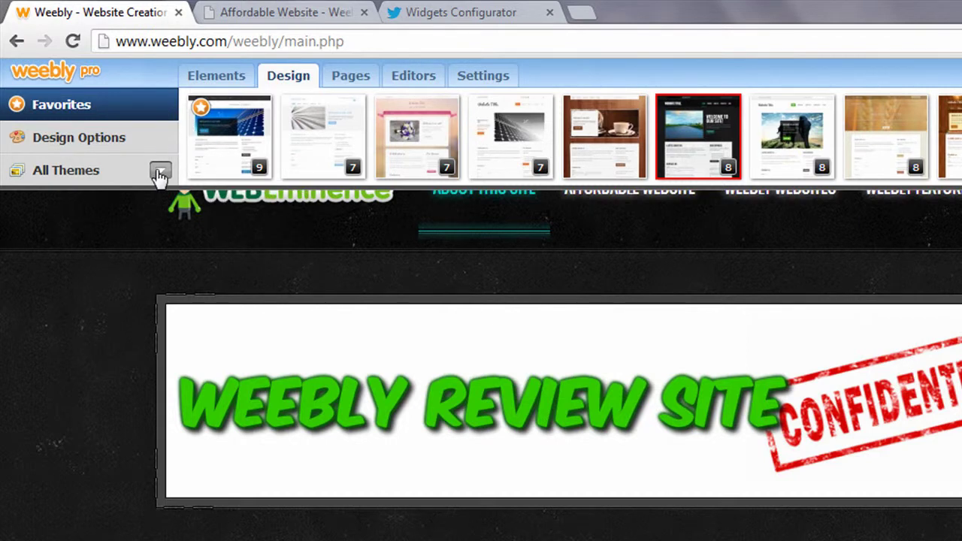
{"action": "left_click", "coordinate": [95, 175]}
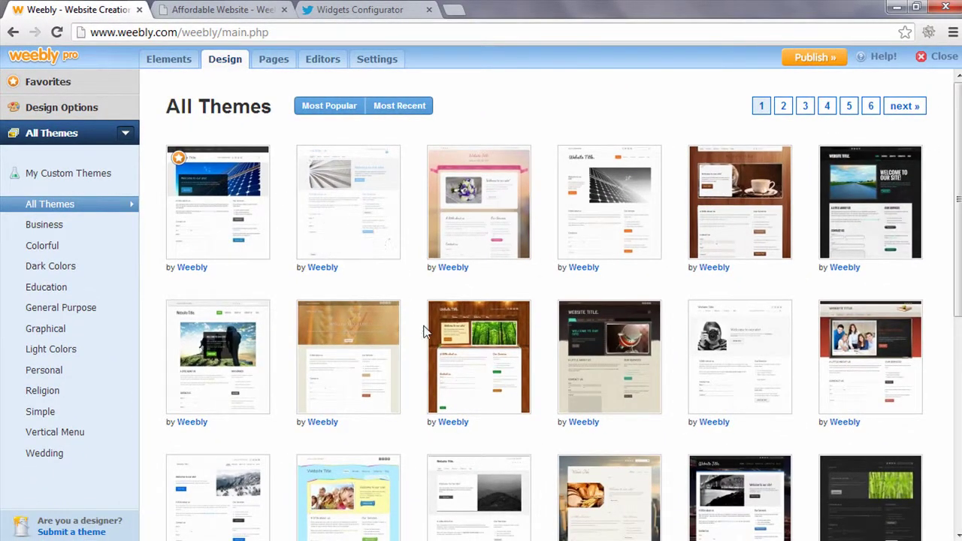
{"action": "mouse_move", "coordinate": [212, 170]}
{"action": "scroll", "coordinate": [556, 320], "scroll_direction": "down", "scroll_amount": 1}
{"action": "scroll", "coordinate": [548, 325], "scroll_direction": "up", "scroll_amount": 1}
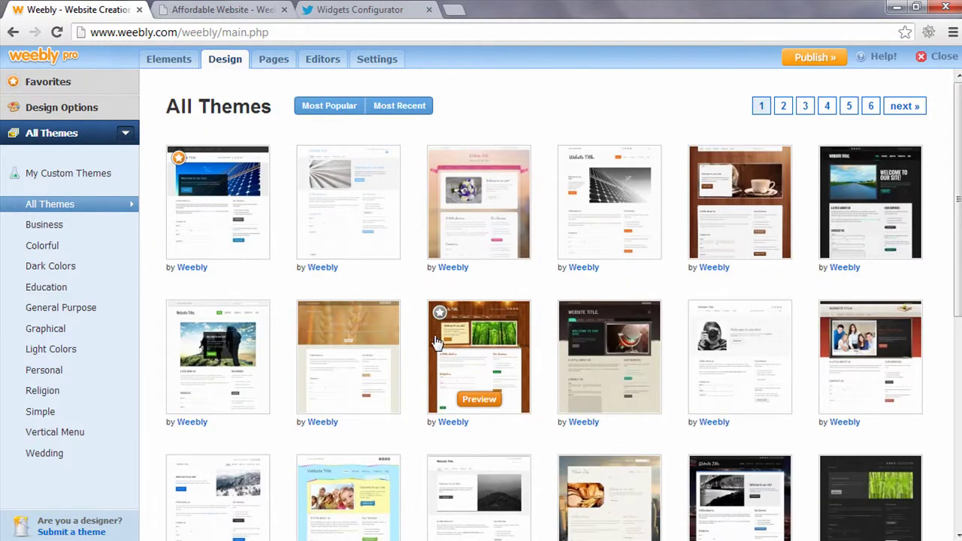
- Preview the wooden theme with the green forest header on the site and look over the page
{"action": "left_click", "coordinate": [480, 401]}
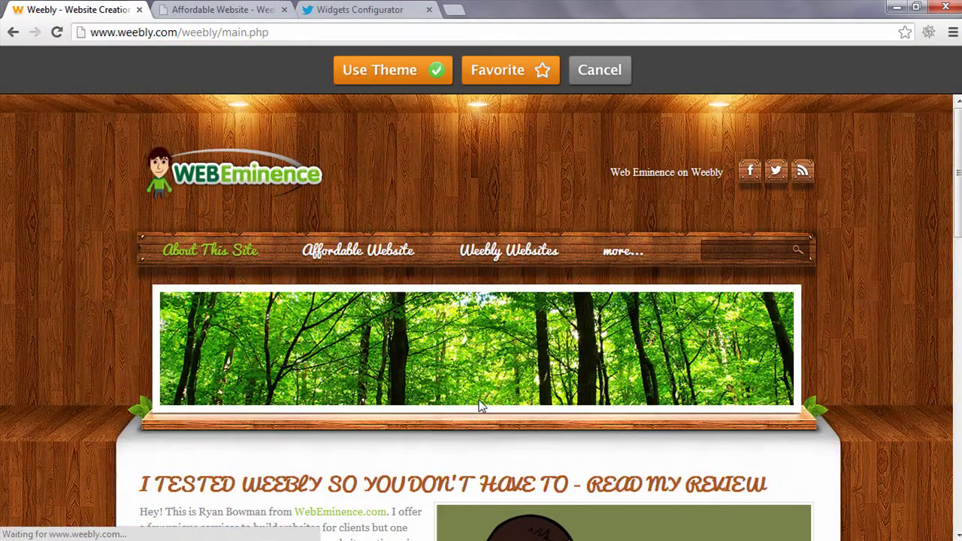
{"action": "scroll", "coordinate": [478, 403], "scroll_direction": "down", "scroll_amount": 6}
{"action": "scroll", "coordinate": [470, 404], "scroll_direction": "up", "scroll_amount": 4}
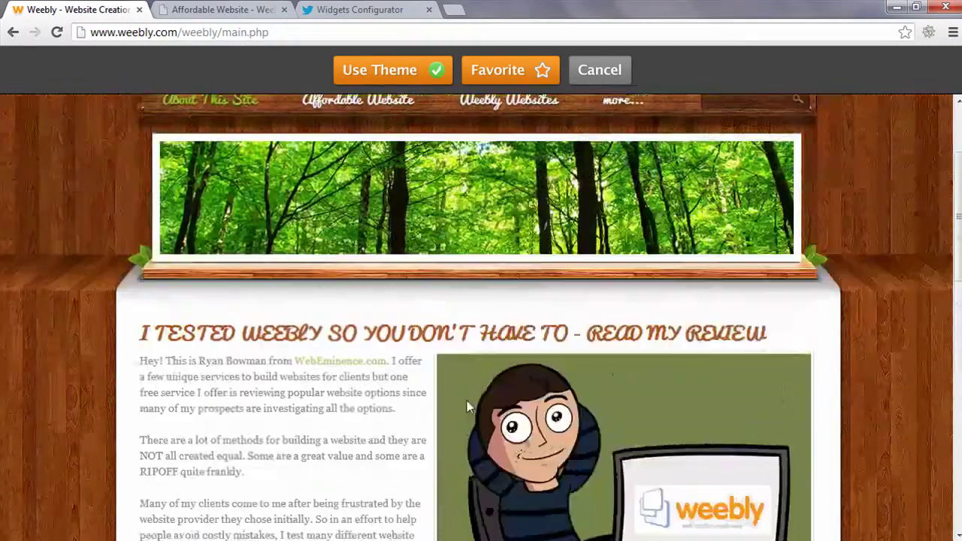
- Cancel the wooden theme preview and return to the gallery of all themes
{"action": "scroll", "coordinate": [467, 404], "scroll_direction": "up", "scroll_amount": 2}
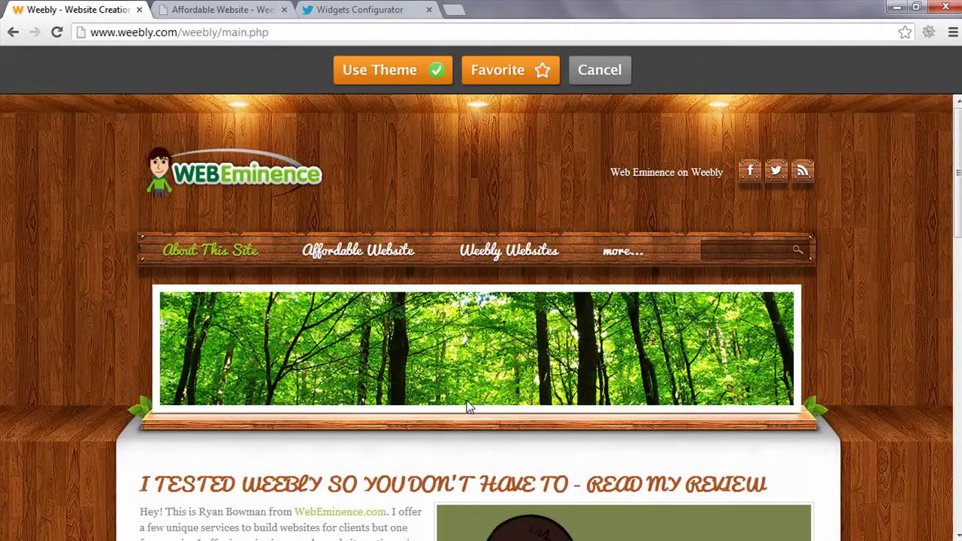
{"action": "left_click", "coordinate": [598, 69]}
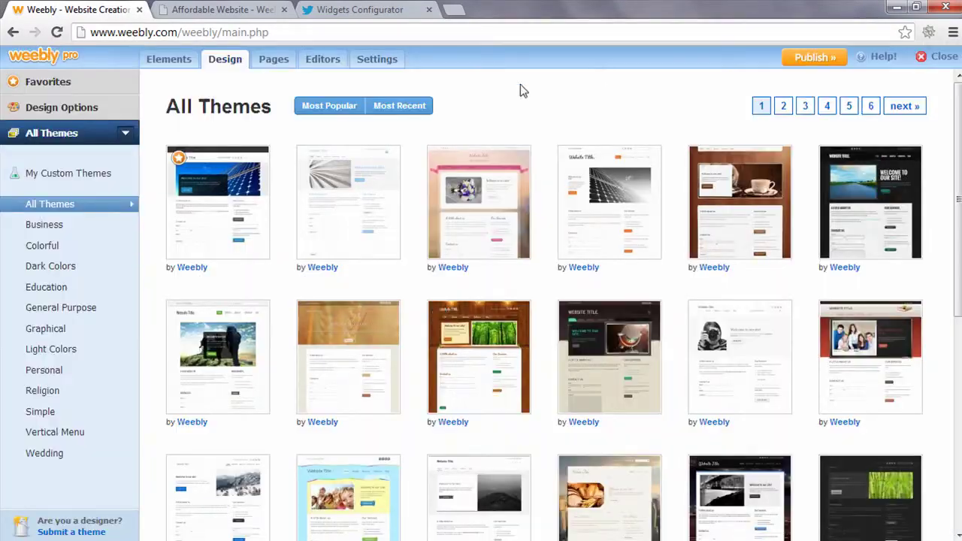
- Review the design options for design elements, site title, paragraph title, paragraph text and links, and view the favorite themes
{"action": "left_click", "coordinate": [76, 109]}
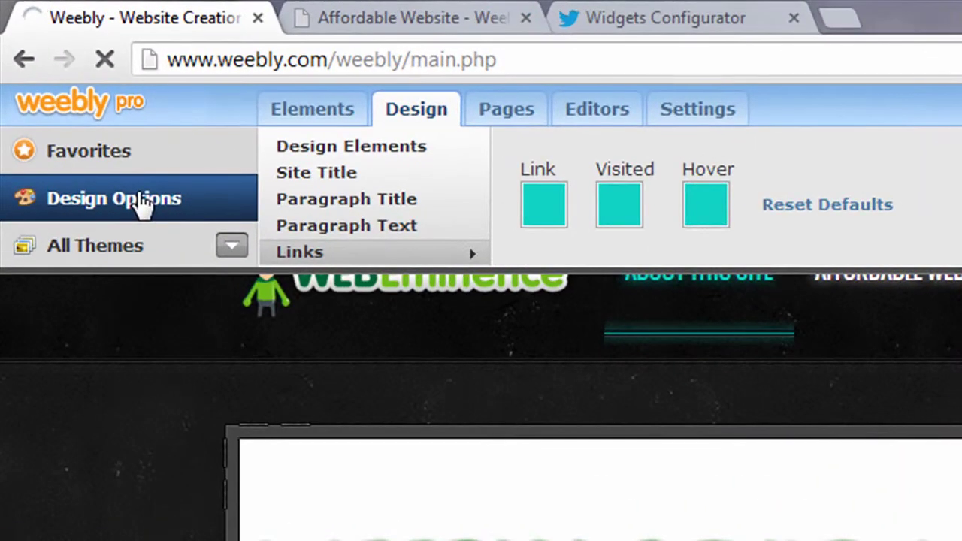
{"action": "left_click", "coordinate": [336, 153]}
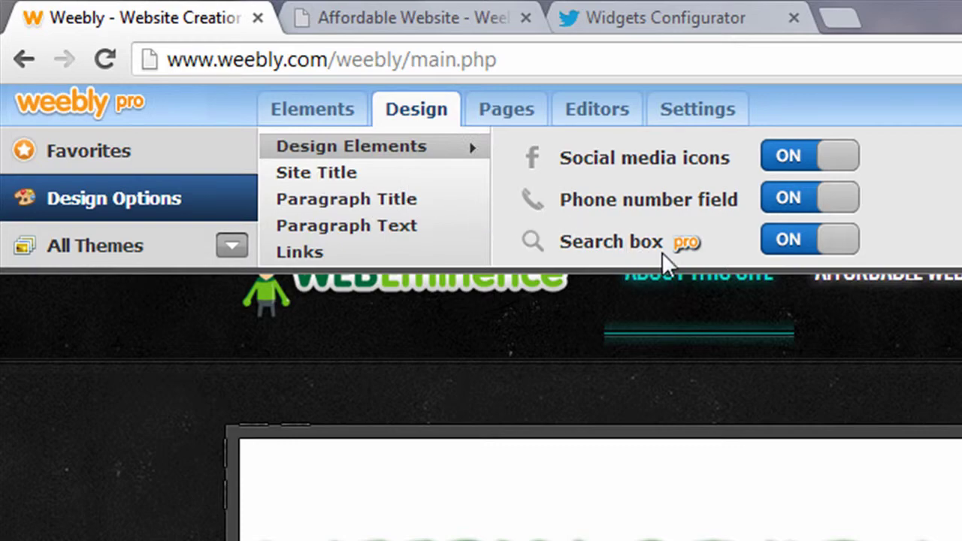
{"action": "left_click", "coordinate": [351, 184]}
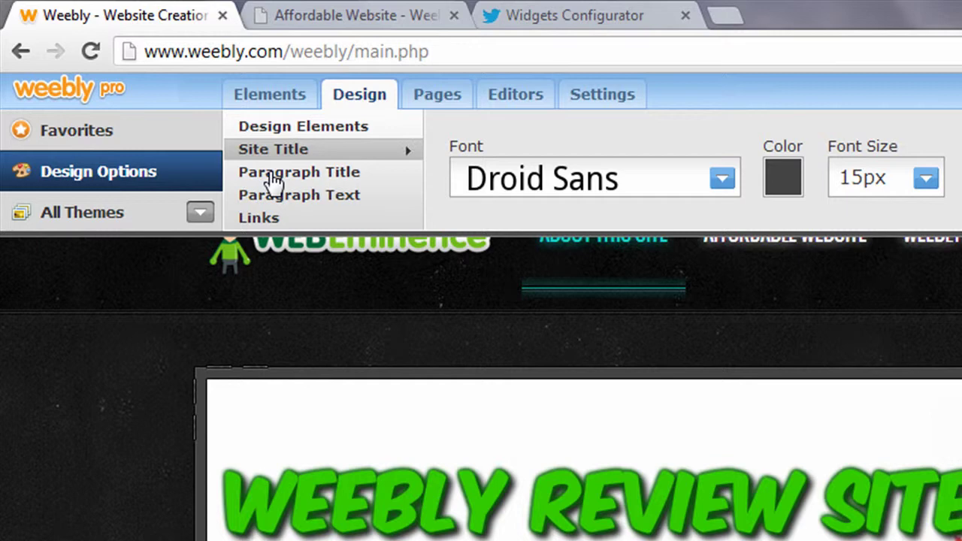
{"action": "left_click", "coordinate": [273, 174]}
{"action": "left_click", "coordinate": [277, 197]}
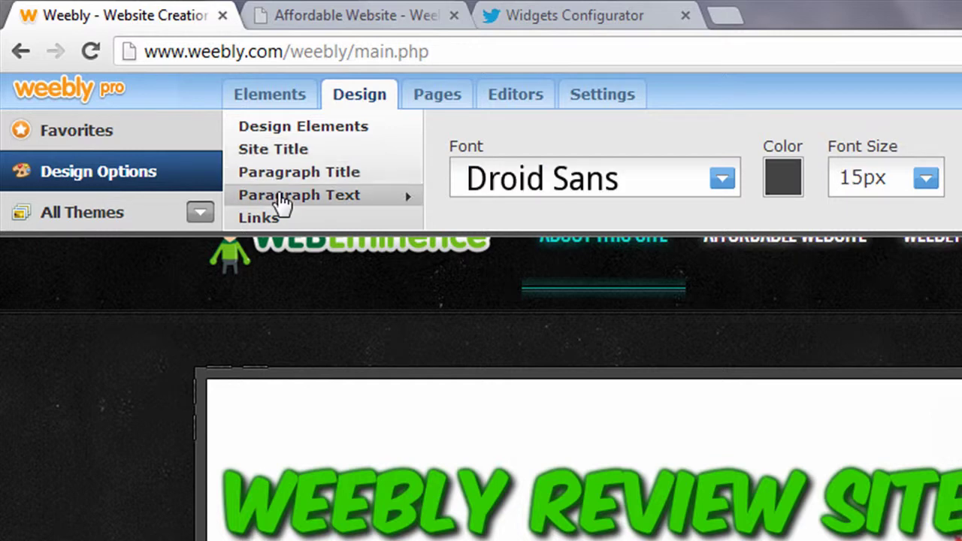
{"action": "left_click", "coordinate": [275, 219]}
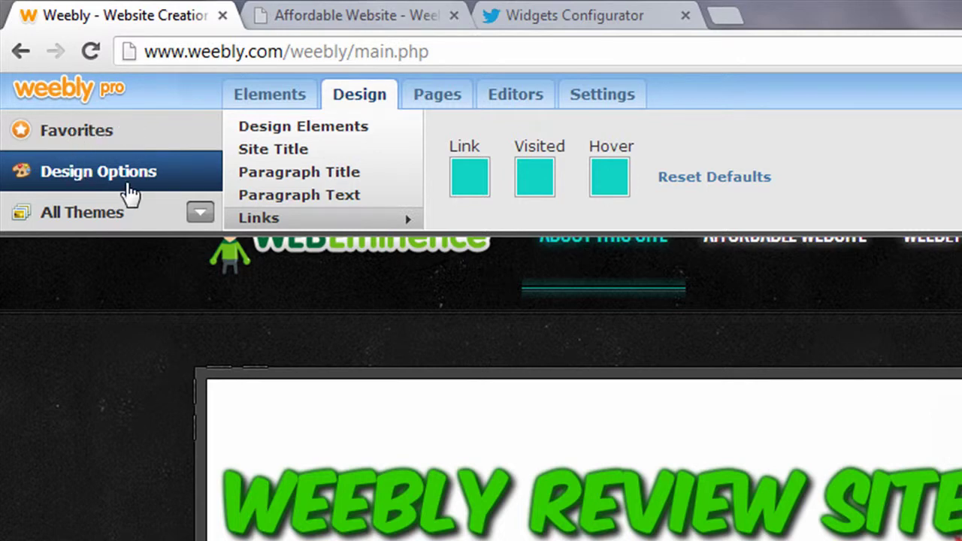
{"action": "left_click", "coordinate": [114, 134]}
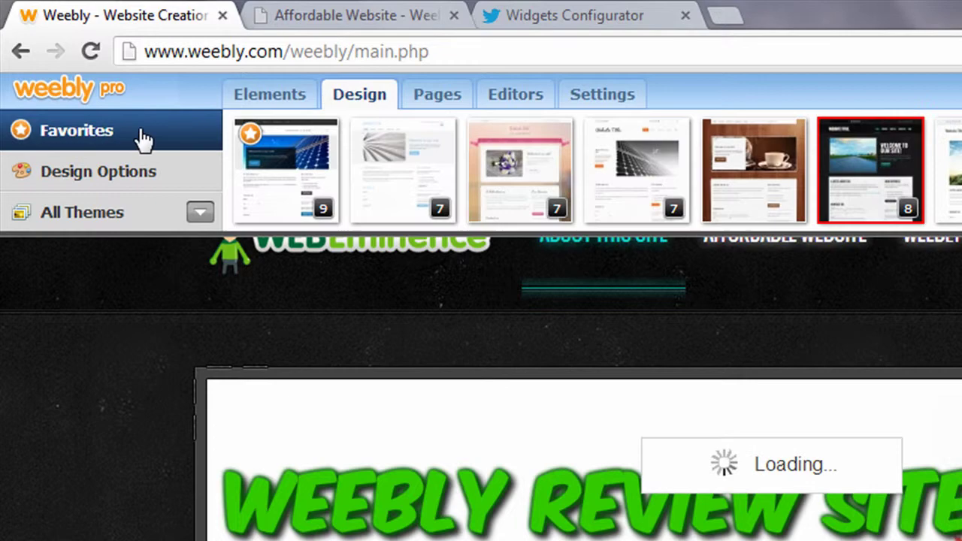
- Open the page manager and look over the page list, the page types that can be added and the New Page's layout settings
{"action": "left_click", "coordinate": [443, 98]}
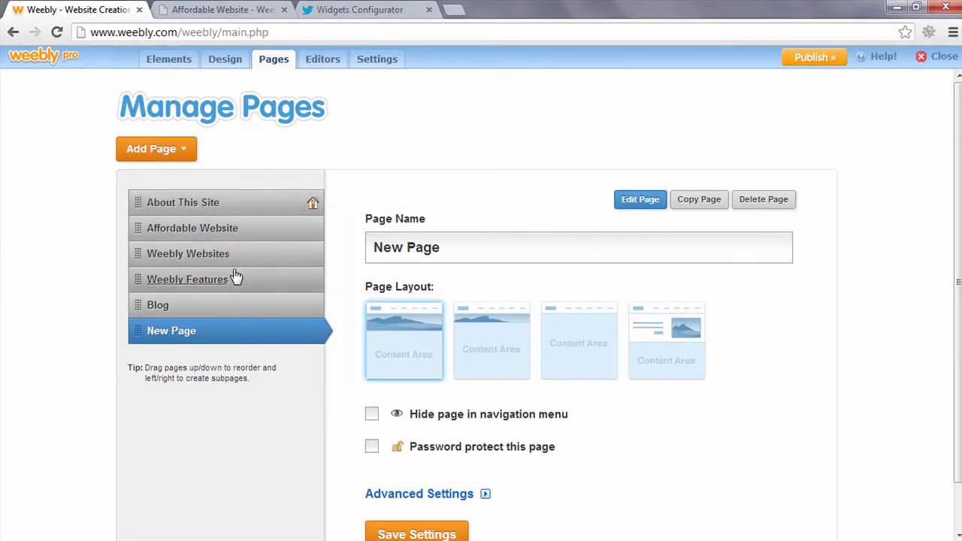
{"action": "mouse_move", "coordinate": [253, 304]}
{"action": "left_mouse_down"}
{"action": "mouse_move", "coordinate": [249, 279]}
{"action": "mouse_move", "coordinate": [251, 316]}
{"action": "mouse_move", "coordinate": [254, 253]}
{"action": "mouse_move", "coordinate": [250, 312]}
{"action": "left_mouse_up"}
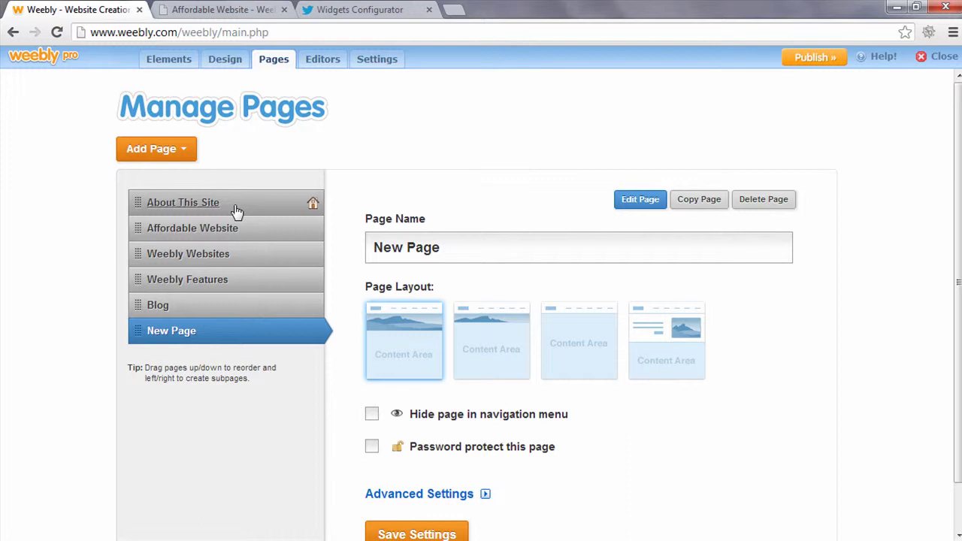
{"action": "left_click", "coordinate": [184, 154]}
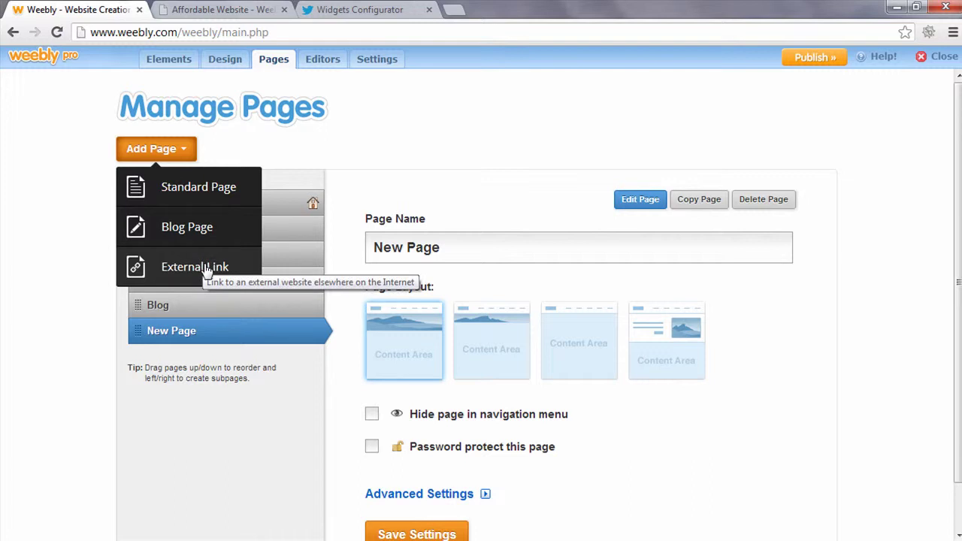
{"action": "left_click", "coordinate": [413, 141]}
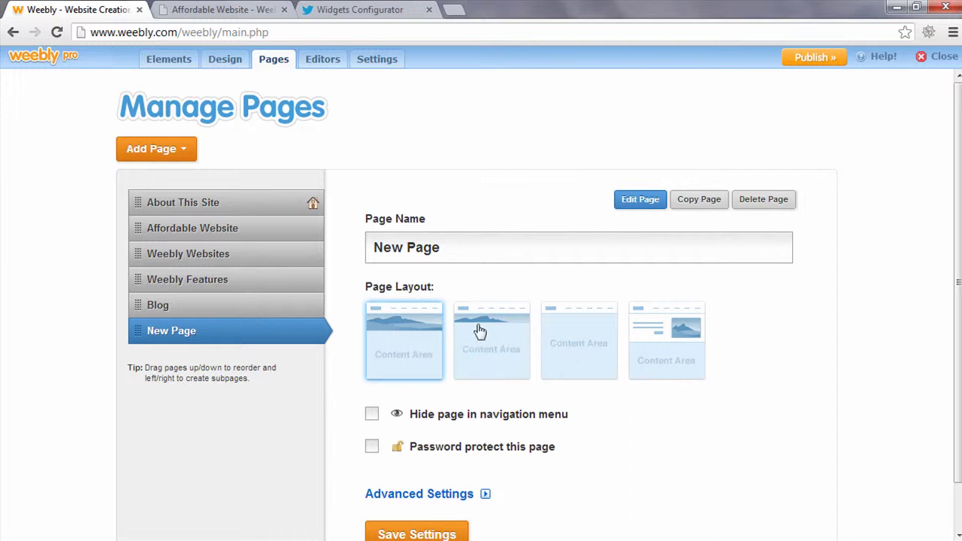
{"action": "scroll", "coordinate": [626, 328], "scroll_direction": "down", "scroll_amount": 1}
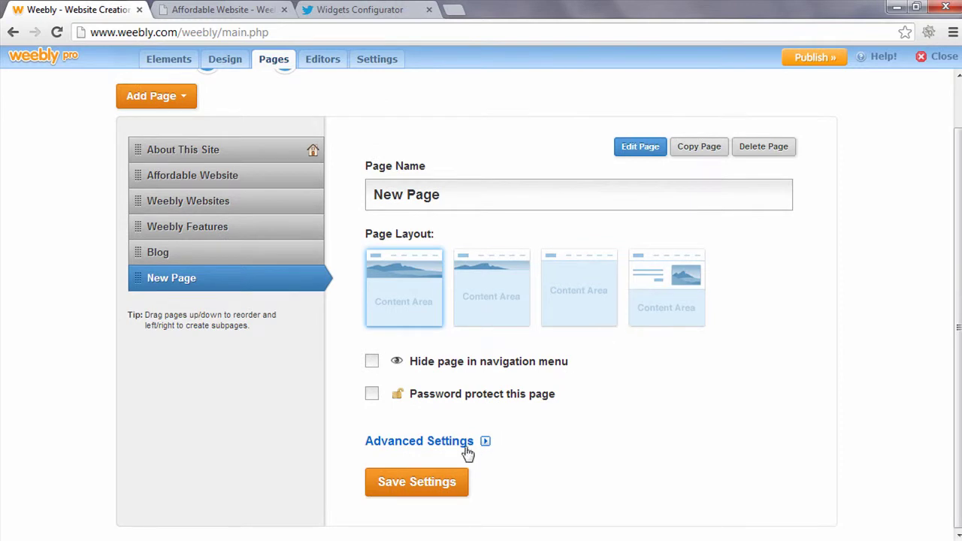
{"action": "scroll", "coordinate": [269, 369], "scroll_direction": "up", "scroll_amount": 1}
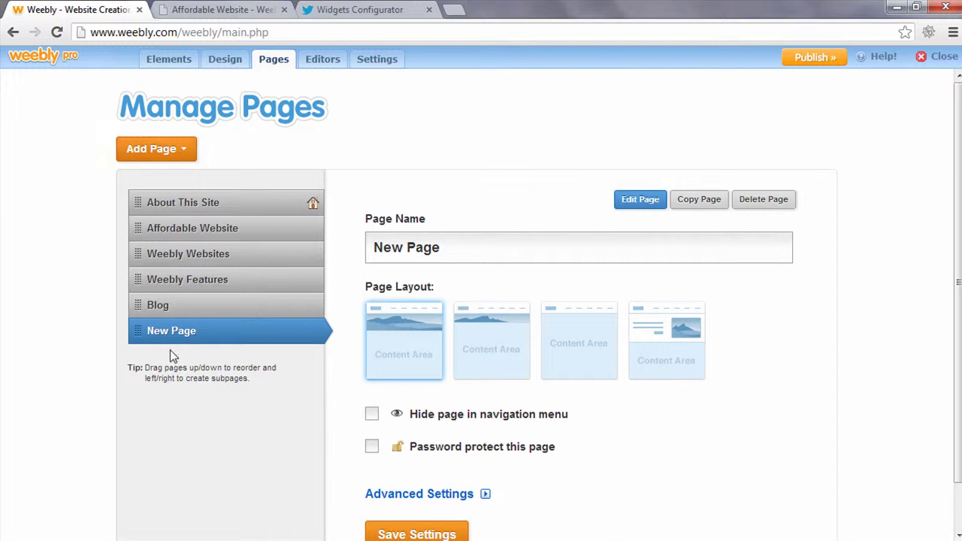
- Open the form for adding website editors, view its role options and close it without adding anyone
{"action": "left_click", "coordinate": [329, 60]}
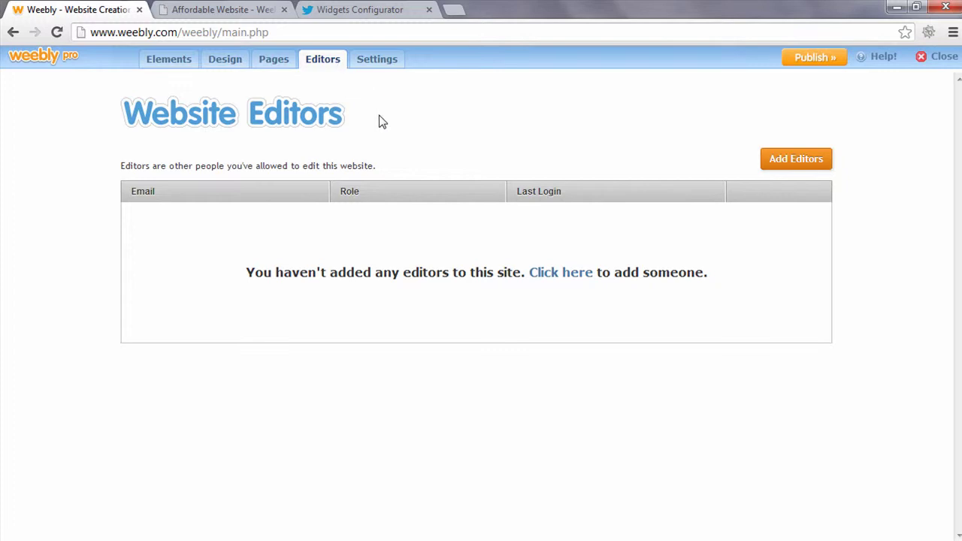
{"action": "left_click", "coordinate": [780, 161]}
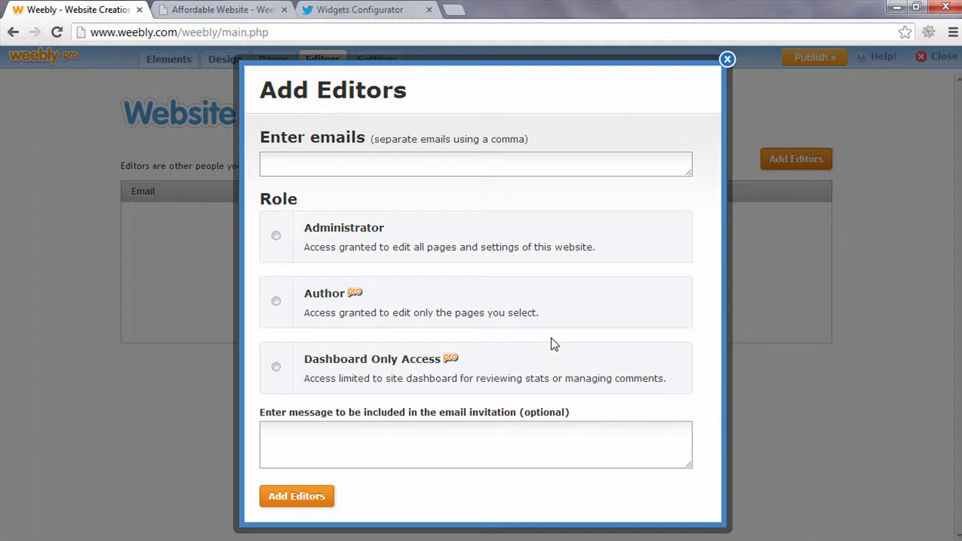
{"action": "left_click", "coordinate": [727, 58]}
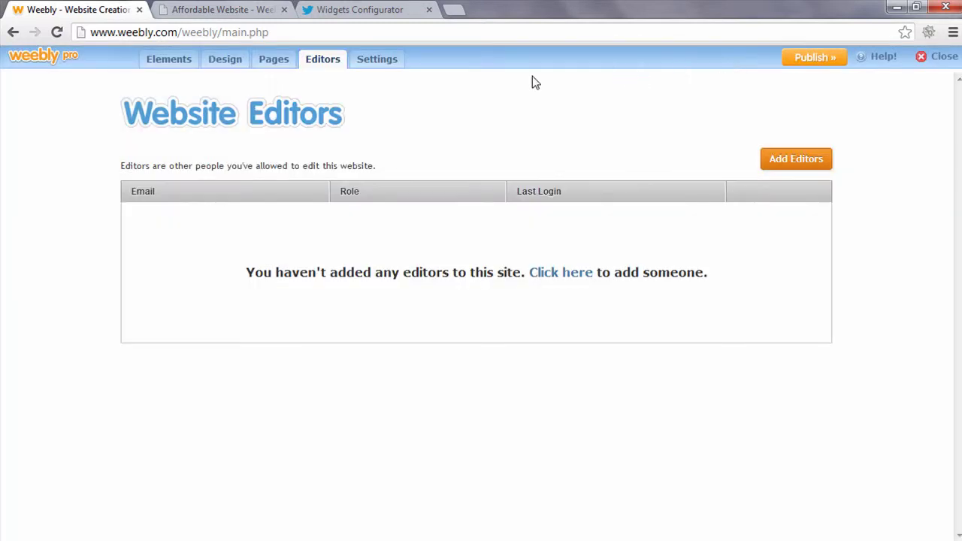
- Look over the general and search engine optimization settings of the site, and close the settings without saving
{"action": "left_click", "coordinate": [379, 66]}
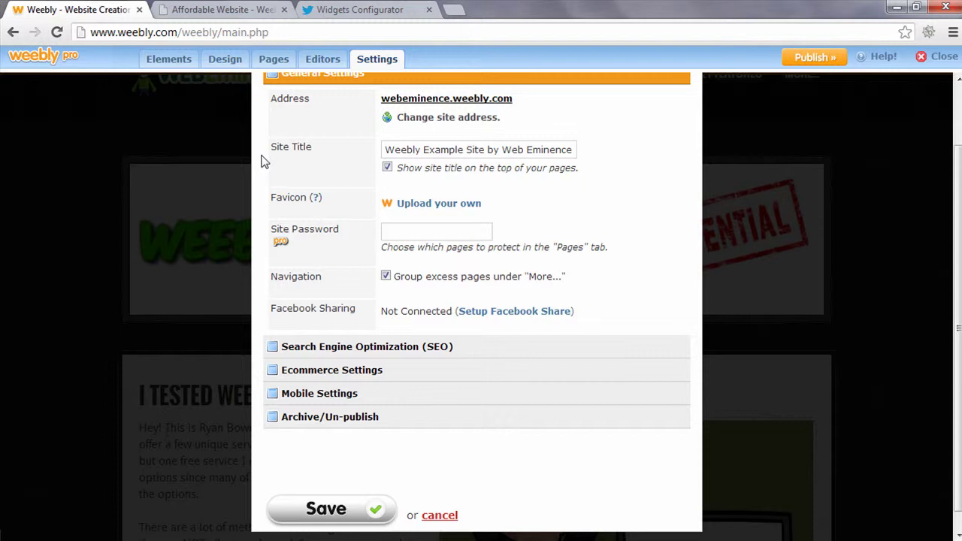
{"action": "scroll", "coordinate": [263, 159], "scroll_direction": "up", "scroll_amount": 2}
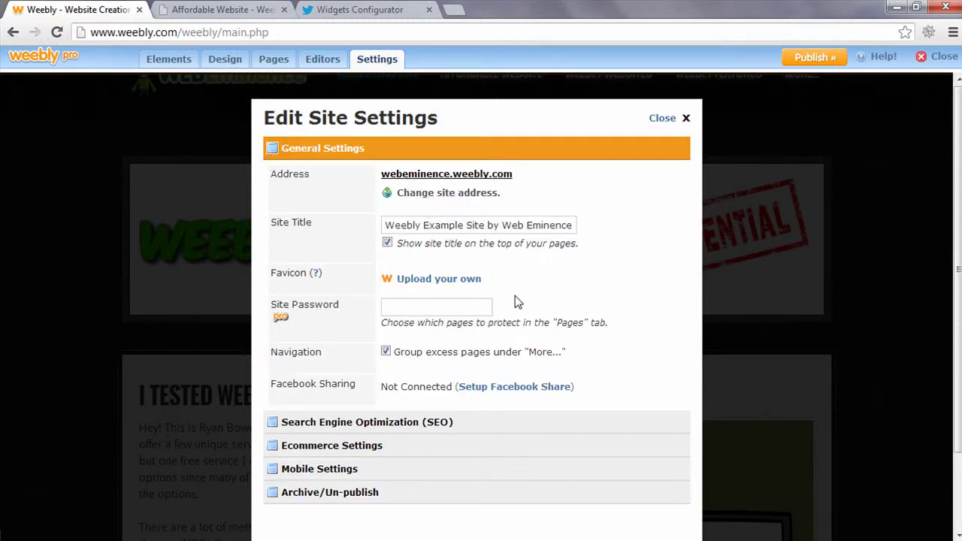
{"action": "scroll", "coordinate": [448, 366], "scroll_direction": "down", "scroll_amount": 1}
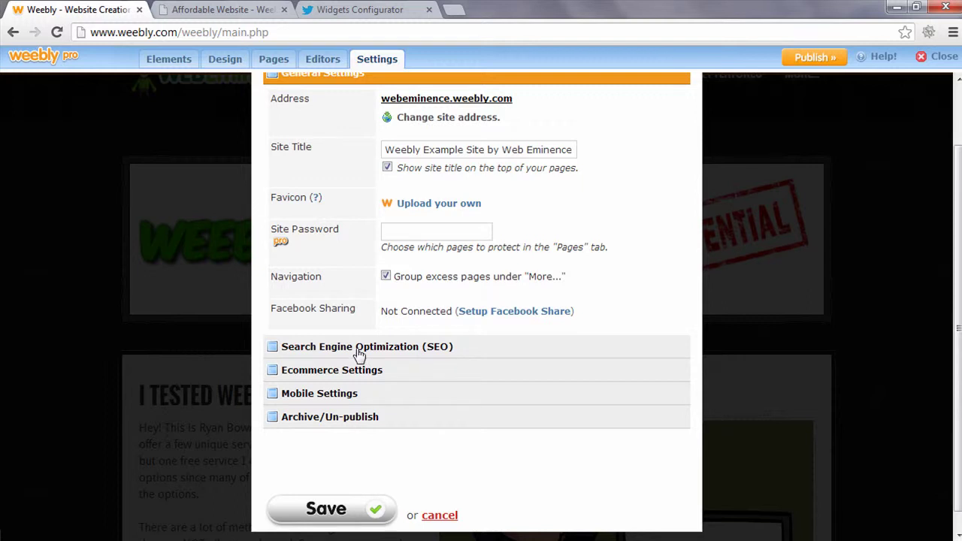
{"action": "left_click", "coordinate": [504, 351]}
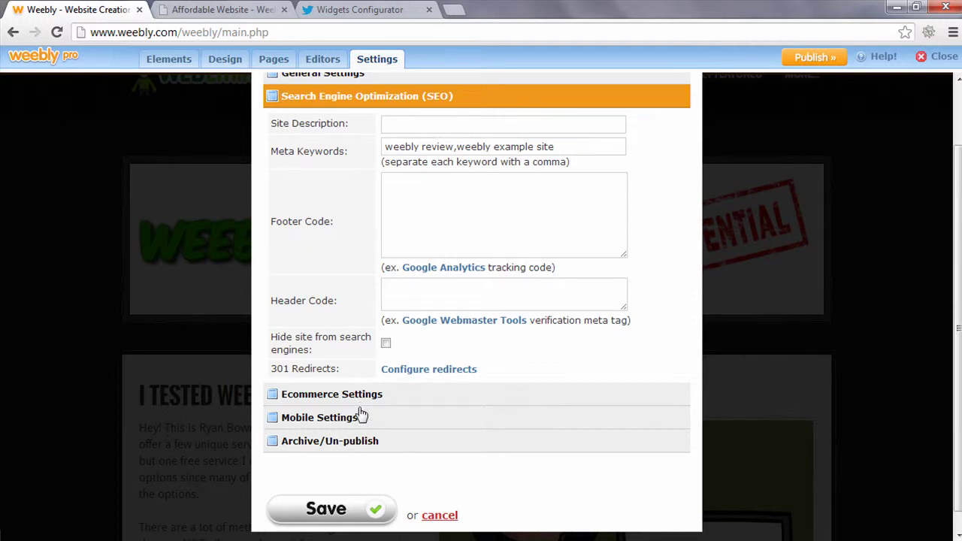
{"action": "left_click", "coordinate": [442, 516]}
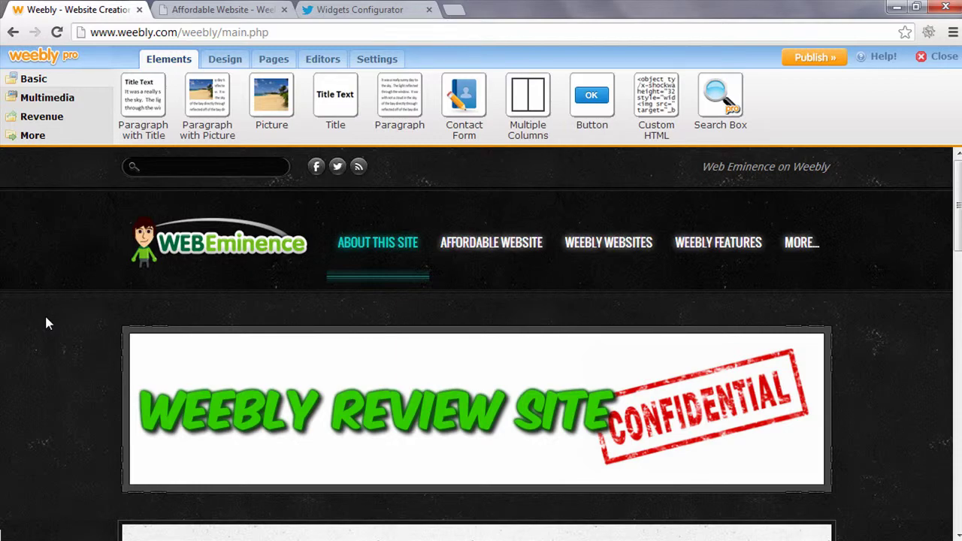
- Look over the header image and the logo on the About This Site page
{"action": "scroll", "coordinate": [45, 318], "scroll_direction": "down", "scroll_amount": 2}
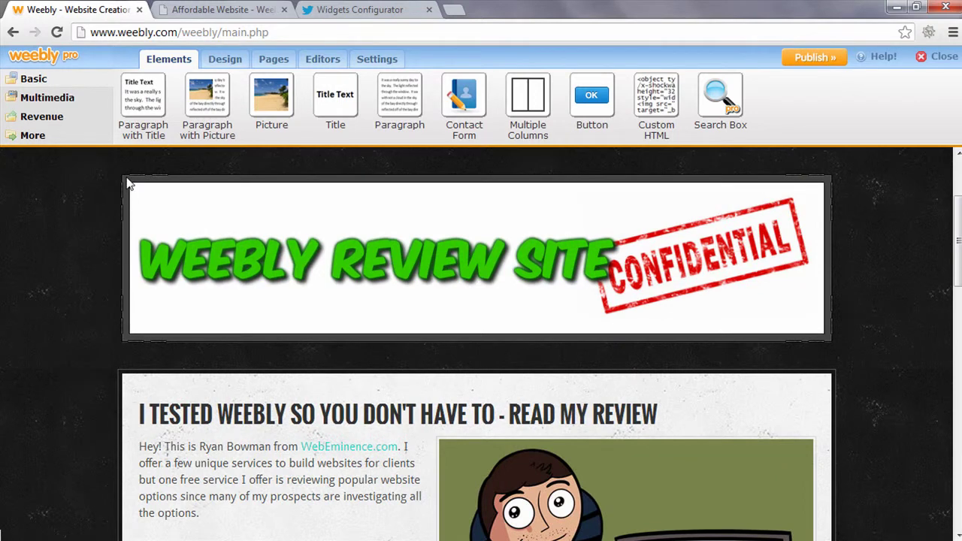
{"action": "mouse_move", "coordinate": [596, 329]}
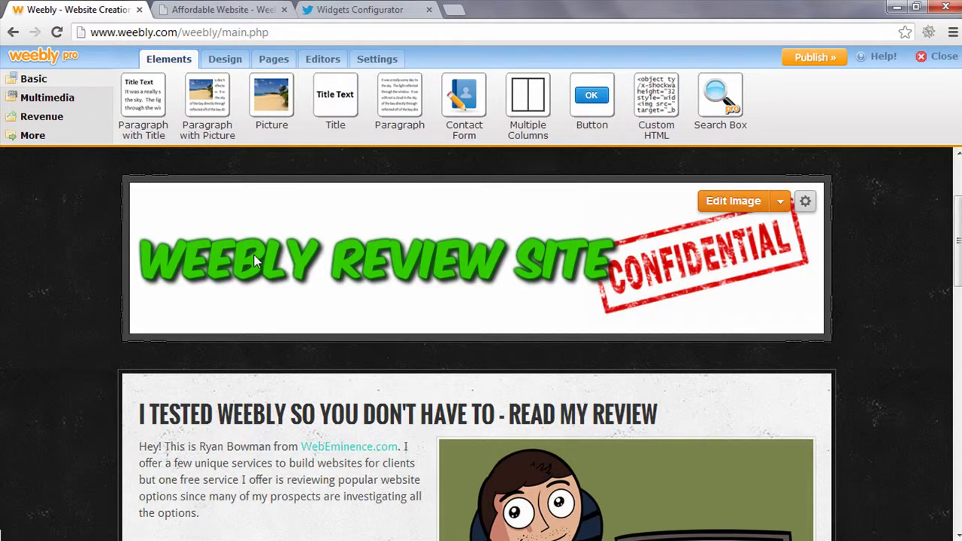
{"action": "scroll", "coordinate": [254, 255], "scroll_direction": "up", "scroll_amount": 3}
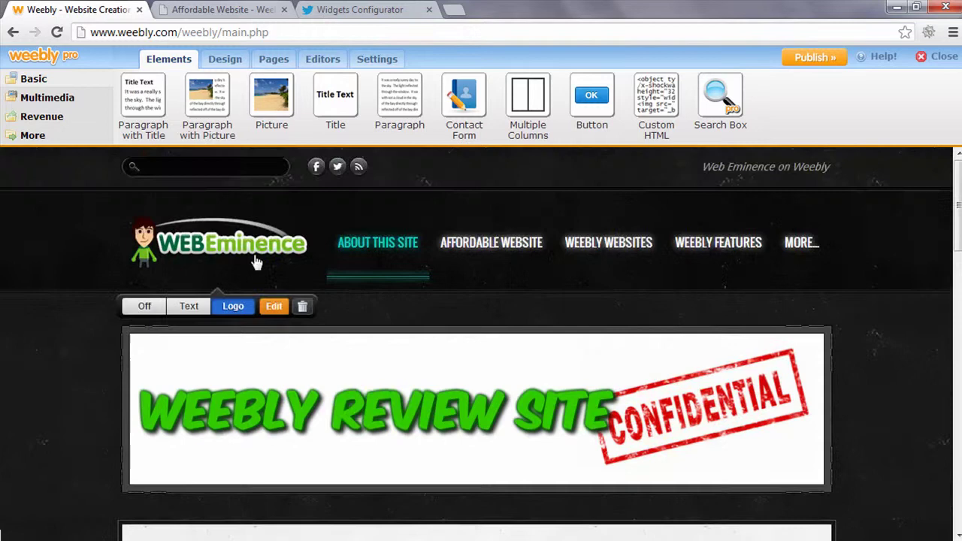
- Open the Weebly Features page to view its header slideshow, and return to the About This Site page
{"action": "left_click", "coordinate": [697, 255]}
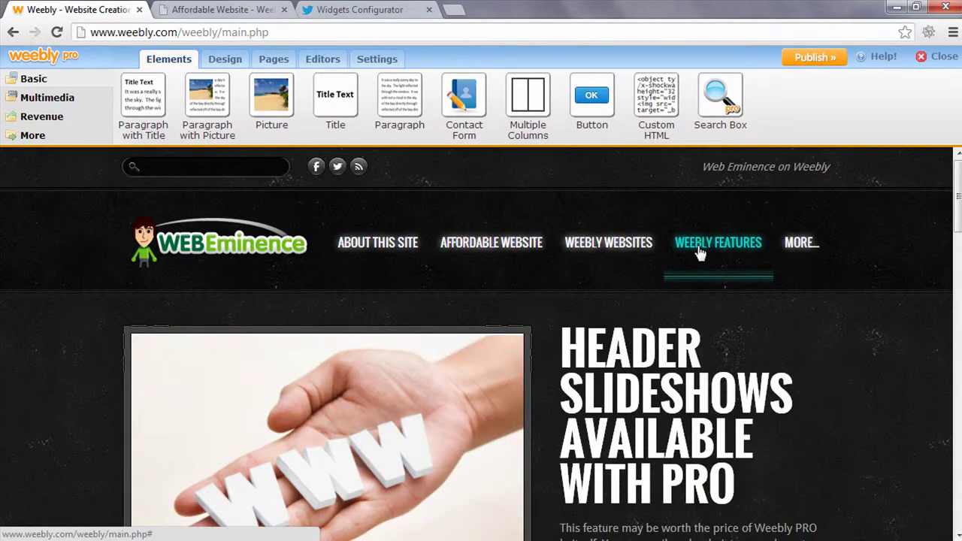
{"action": "scroll", "coordinate": [692, 255], "scroll_direction": "down", "scroll_amount": 1}
{"action": "scroll", "coordinate": [692, 255], "scroll_direction": "down", "scroll_amount": 1}
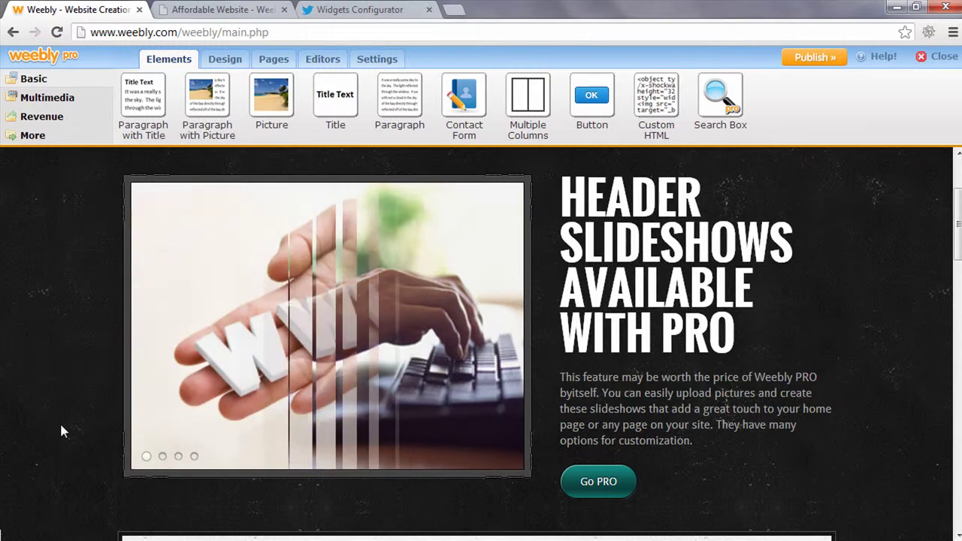
{"action": "scroll", "coordinate": [51, 240], "scroll_direction": "up", "scroll_amount": 5}
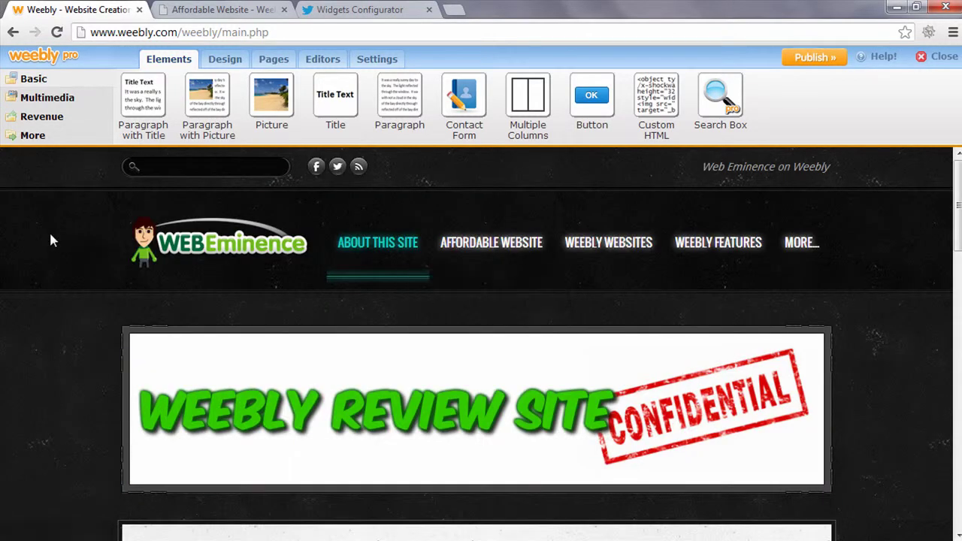